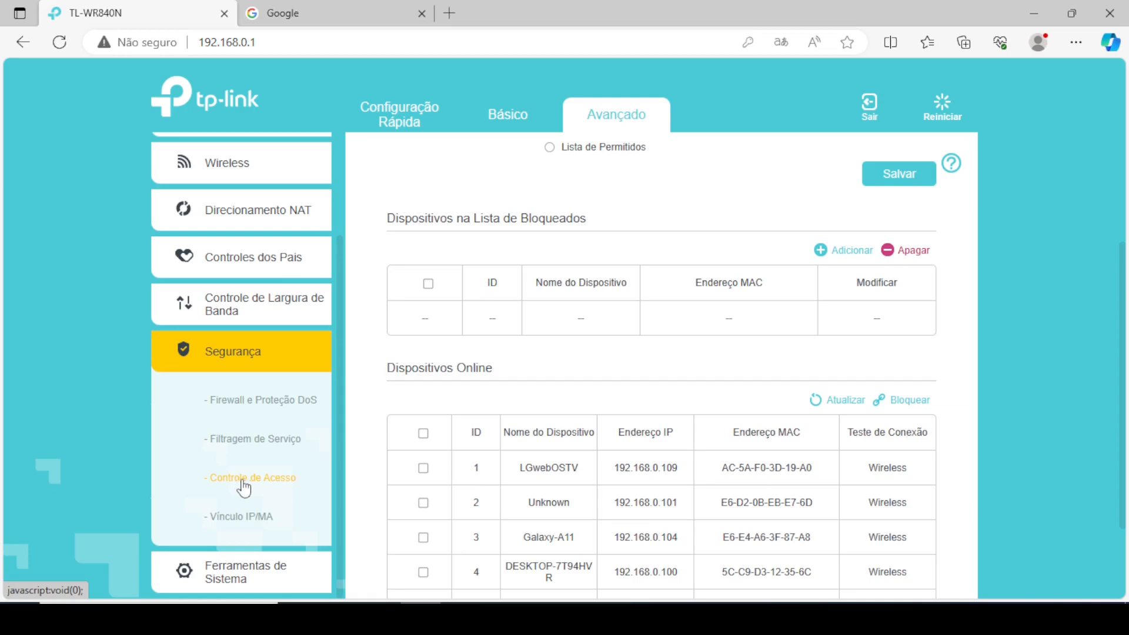
Enable Controles dos Pais and Restrição de Conteúdo in the router's parental control settings
click(218, 362)
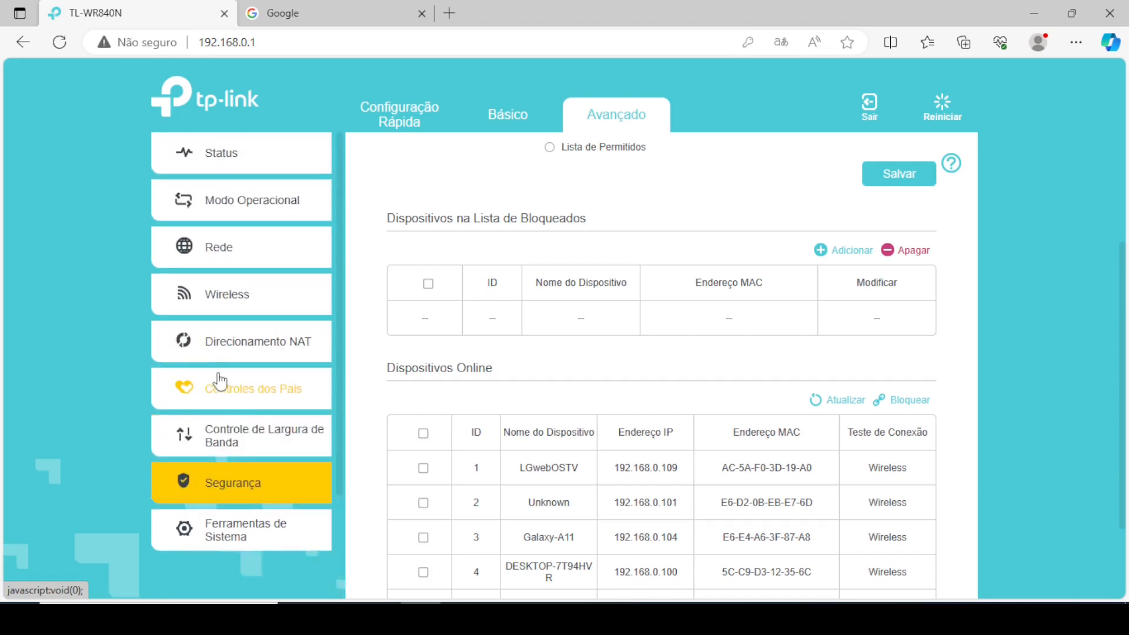
click(233, 390)
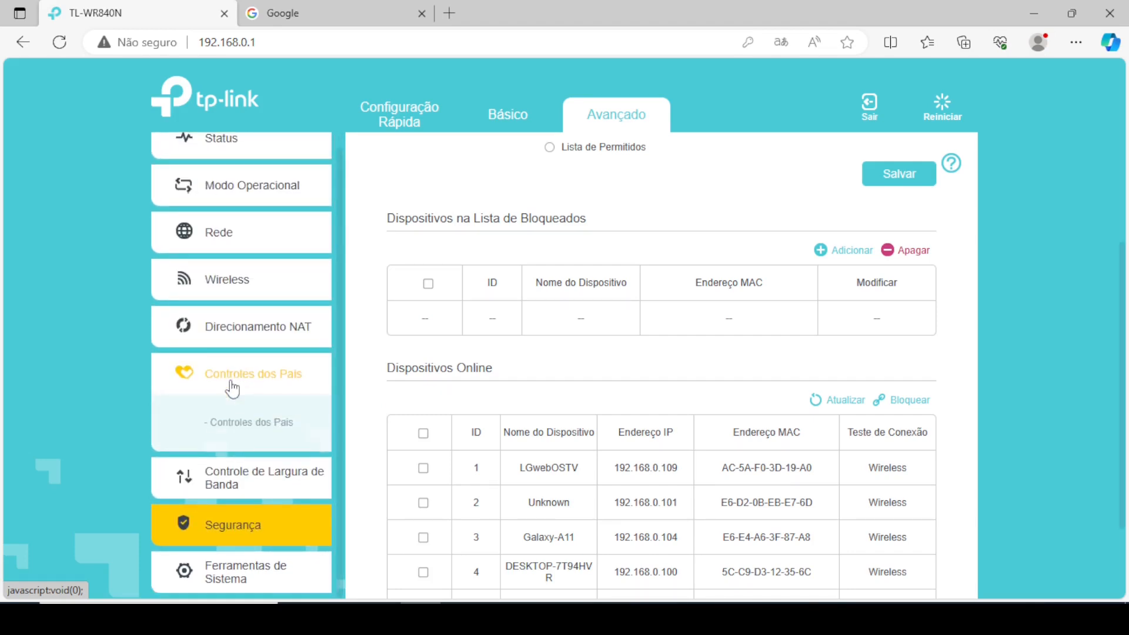
click(226, 434)
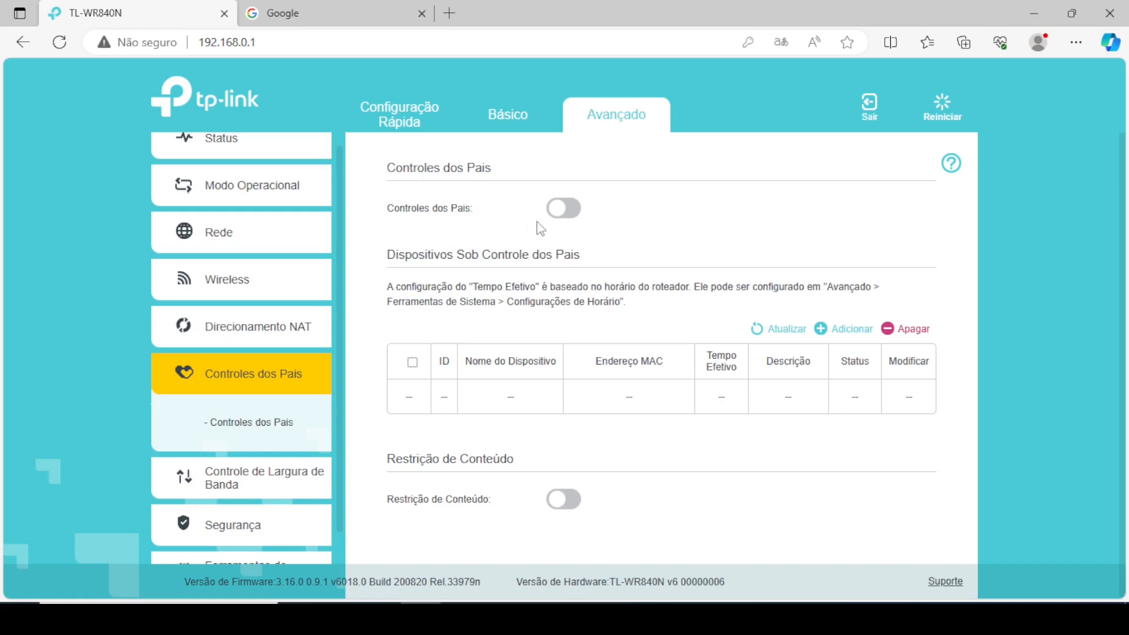
click(558, 213)
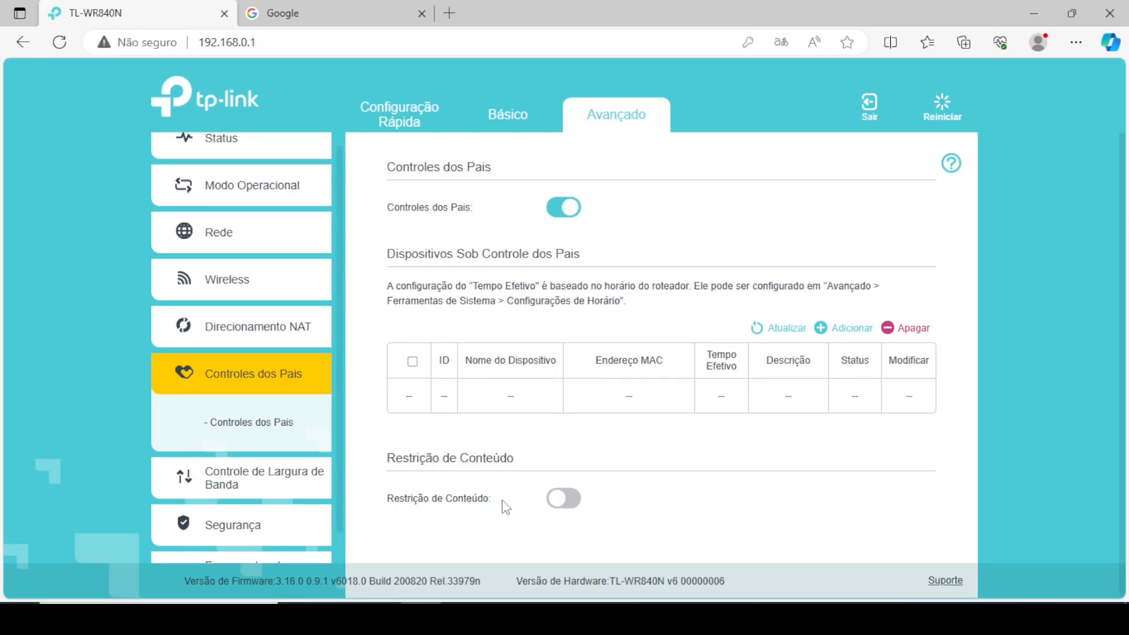
click(566, 499)
scroll(801, 409, down, 1)
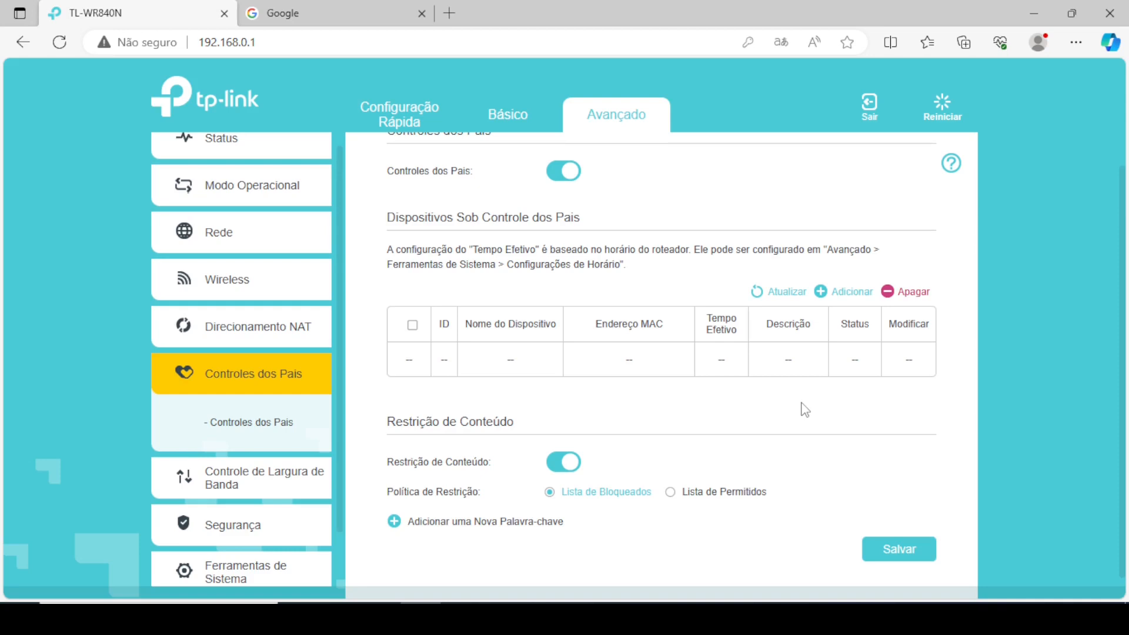
Examine the parental control settings, including the Configurações de Horário note, the device table, the content restriction options and the Segurança entries
scroll(806, 410, up, 1)
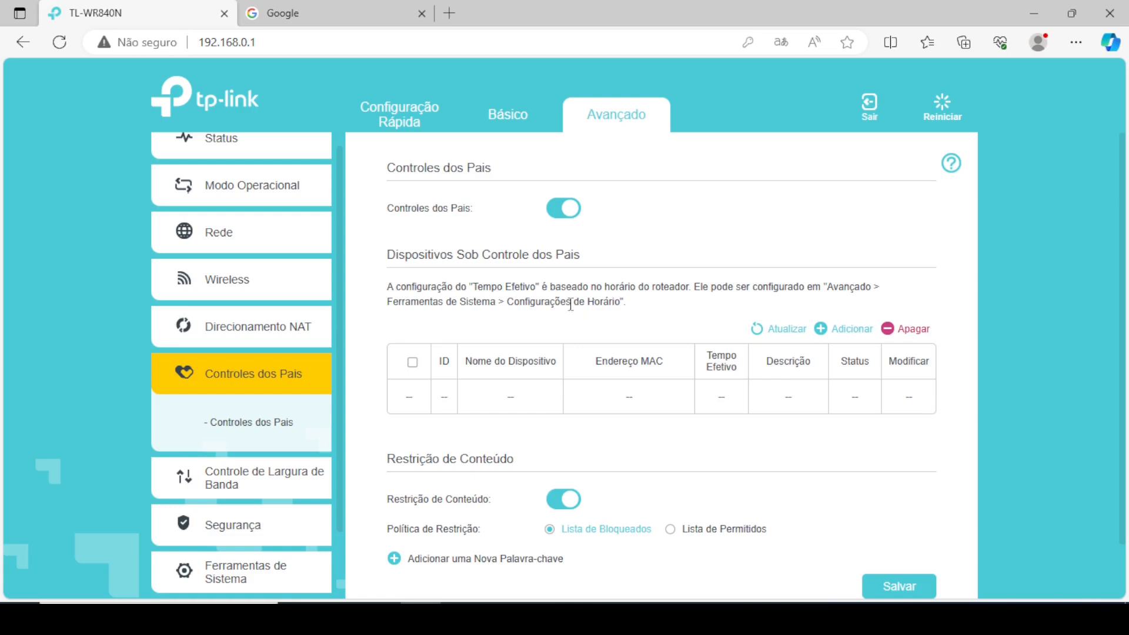
drag(507, 302, 621, 301)
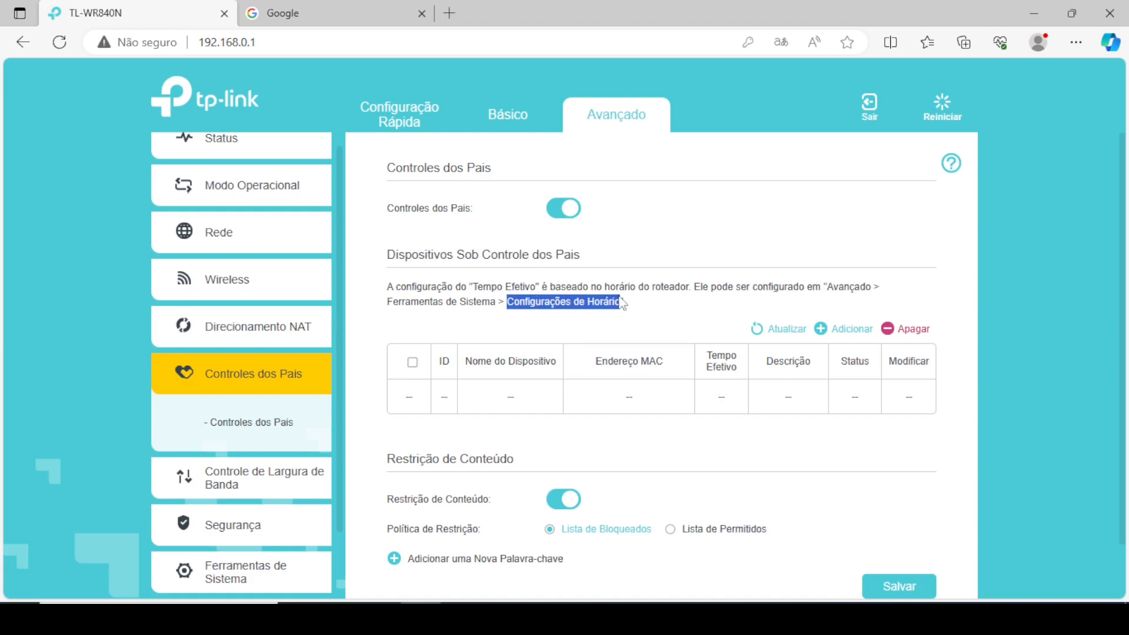
click(688, 294)
scroll(592, 168, down, 1)
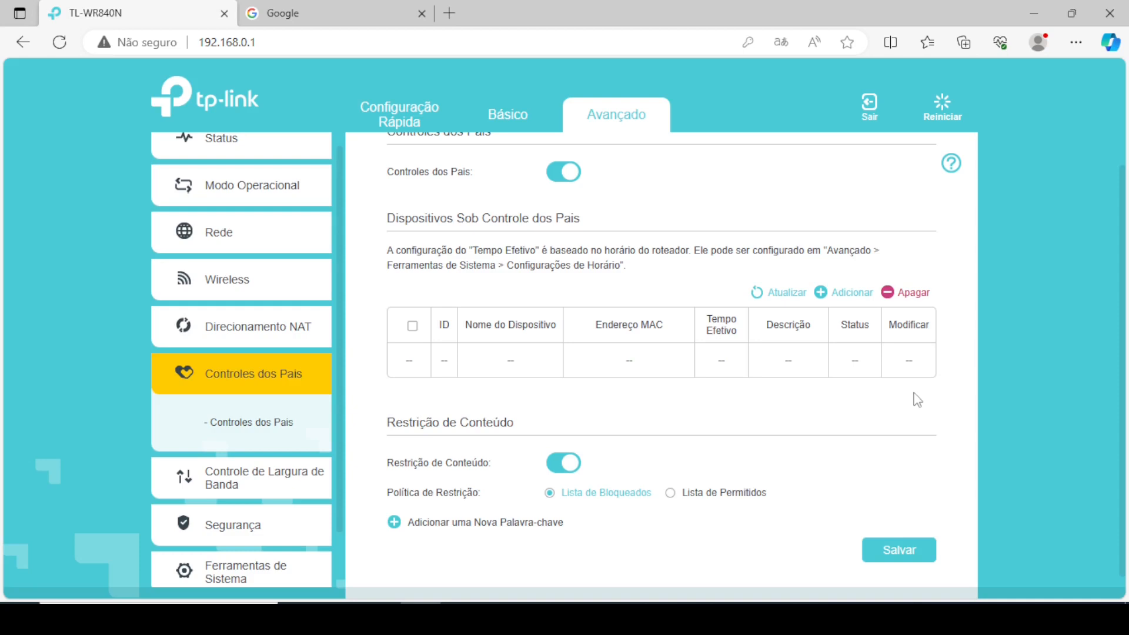
scroll(910, 393, down, 1)
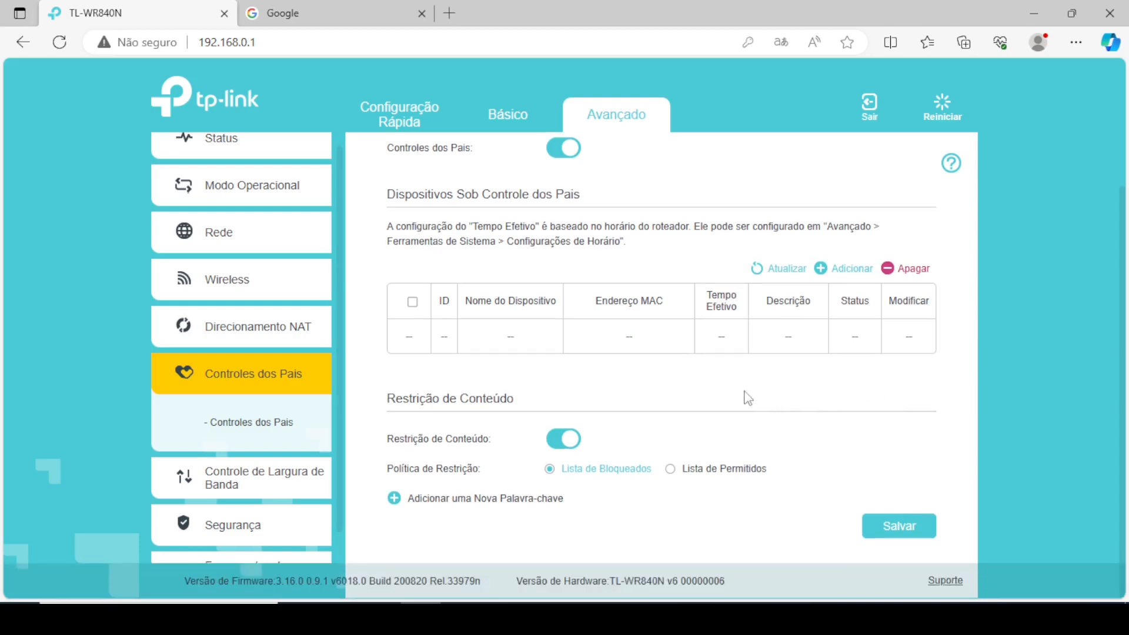
click(234, 523)
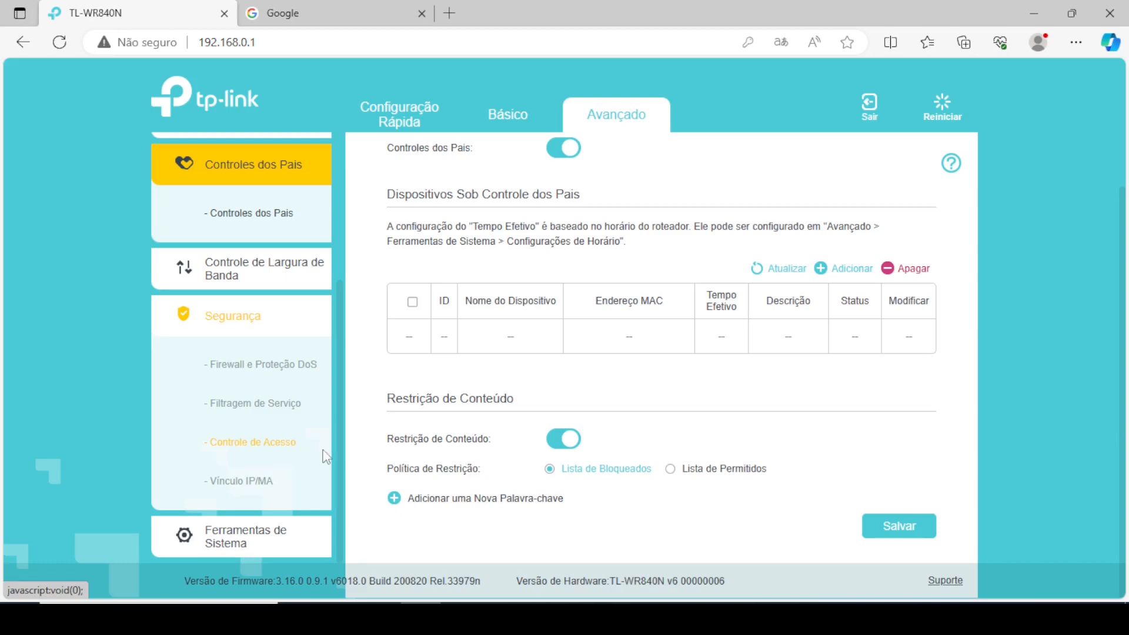
scroll(496, 373, up, 1)
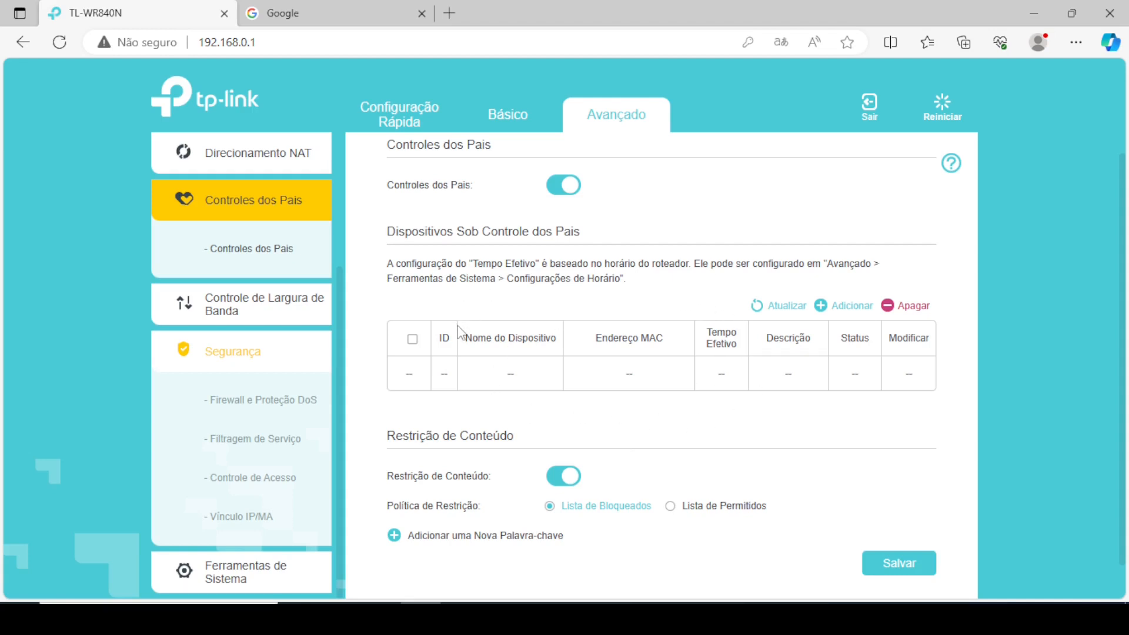
scroll(460, 333, down, 1)
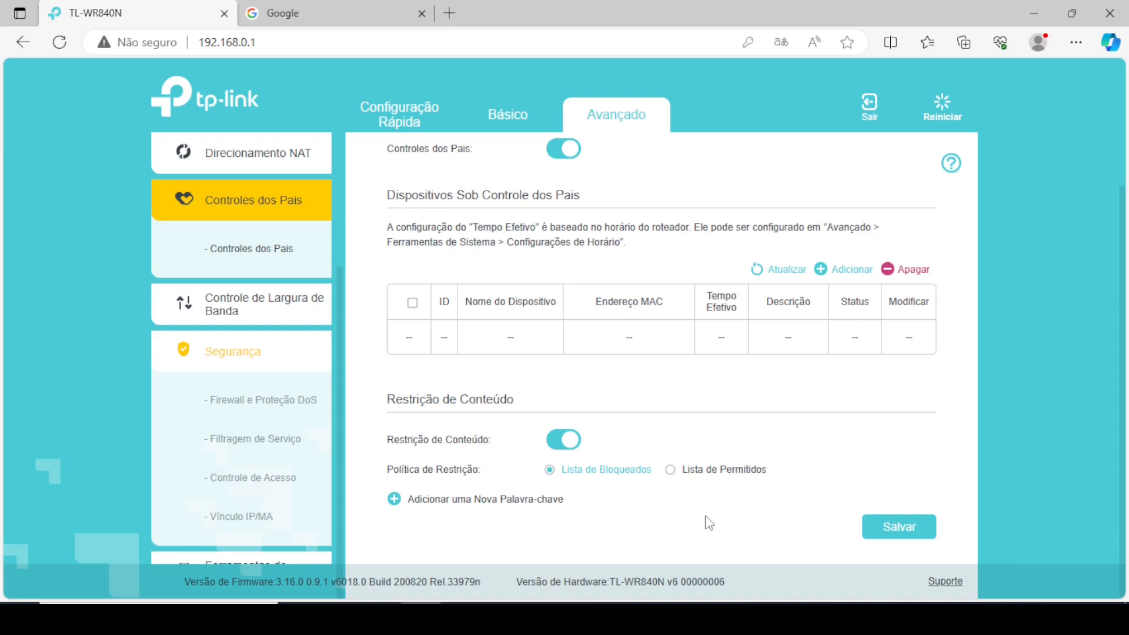
scroll(709, 523, up, 1)
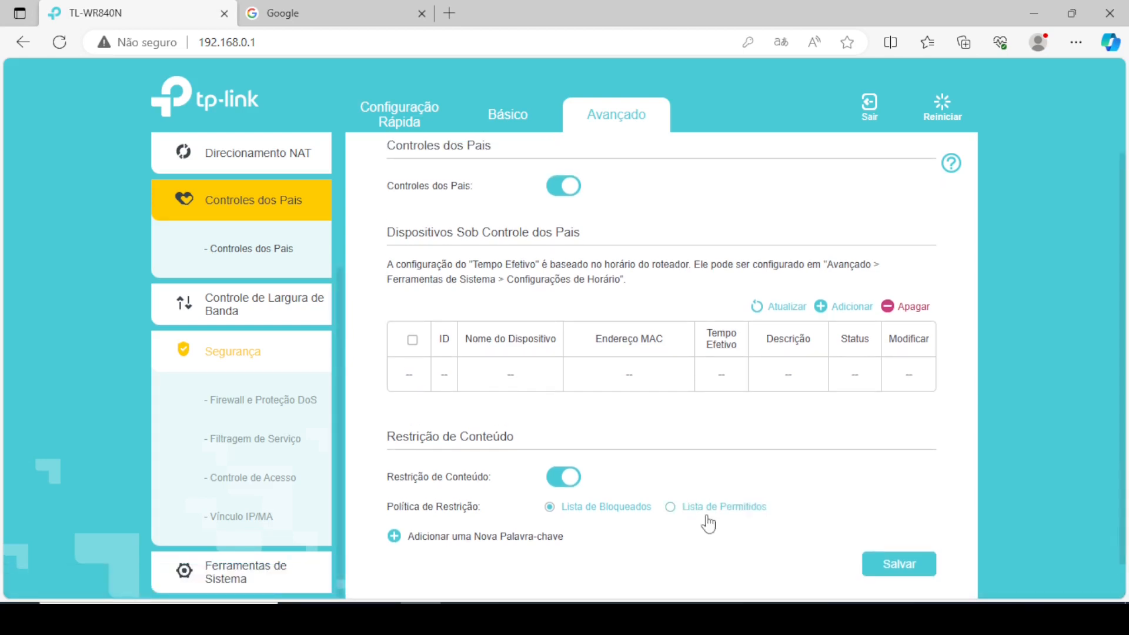
click(841, 311)
scroll(789, 321, down, 1)
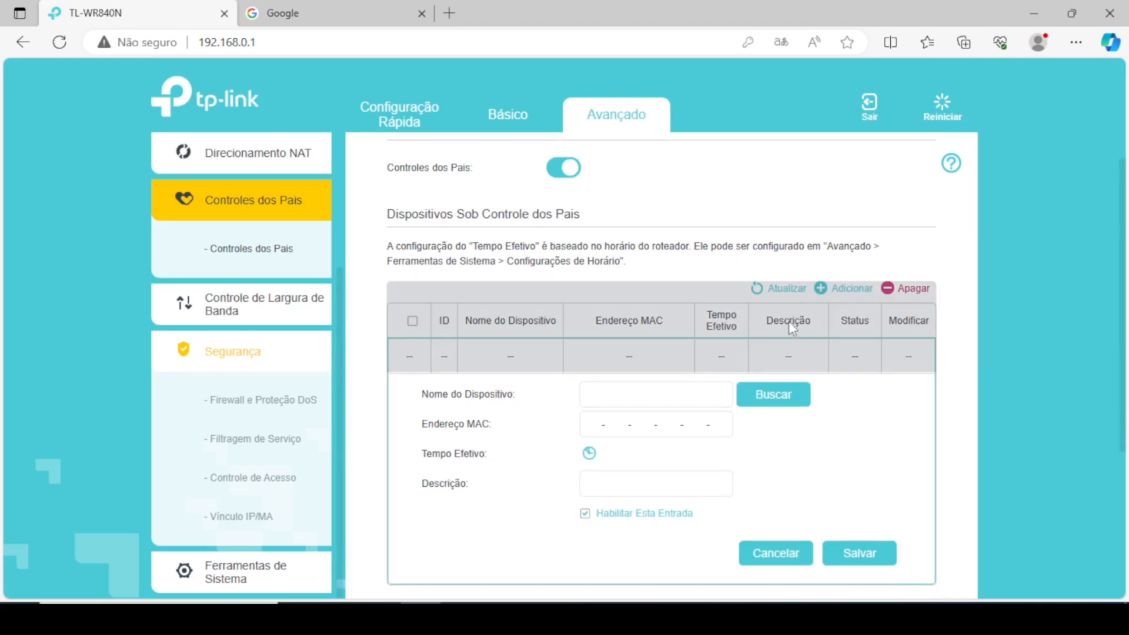
click(635, 378)
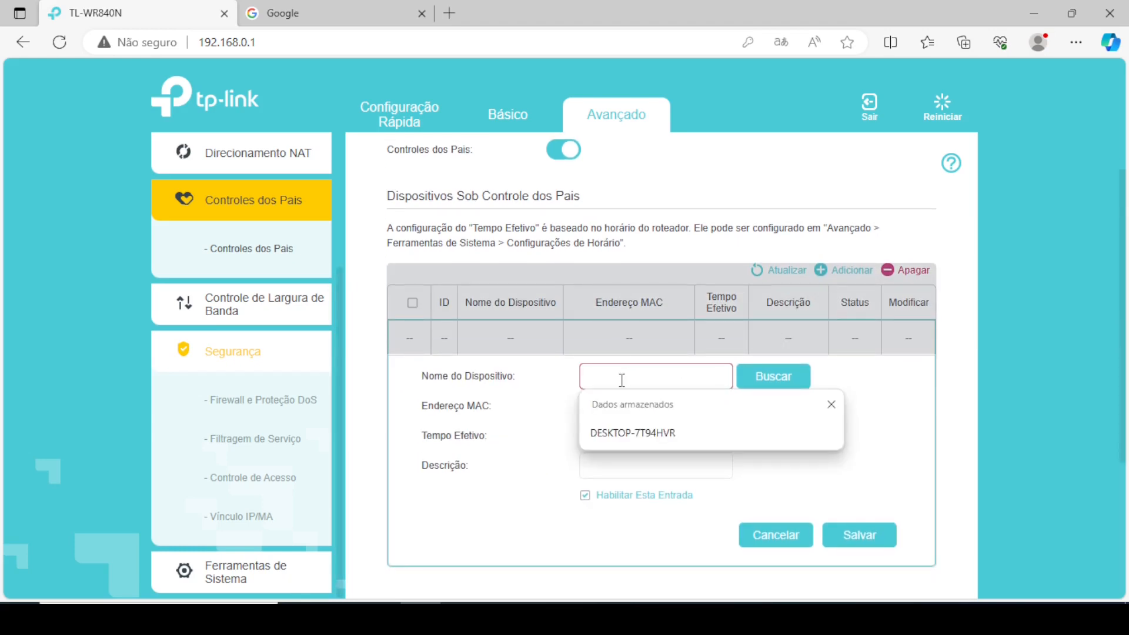
click(603, 437)
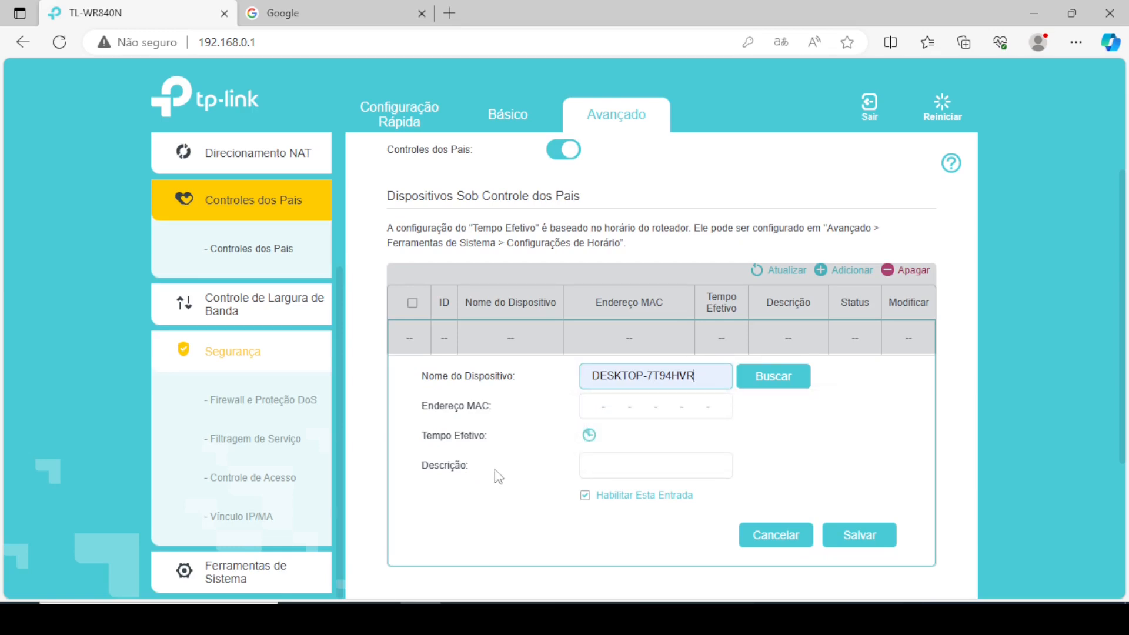
click(635, 474)
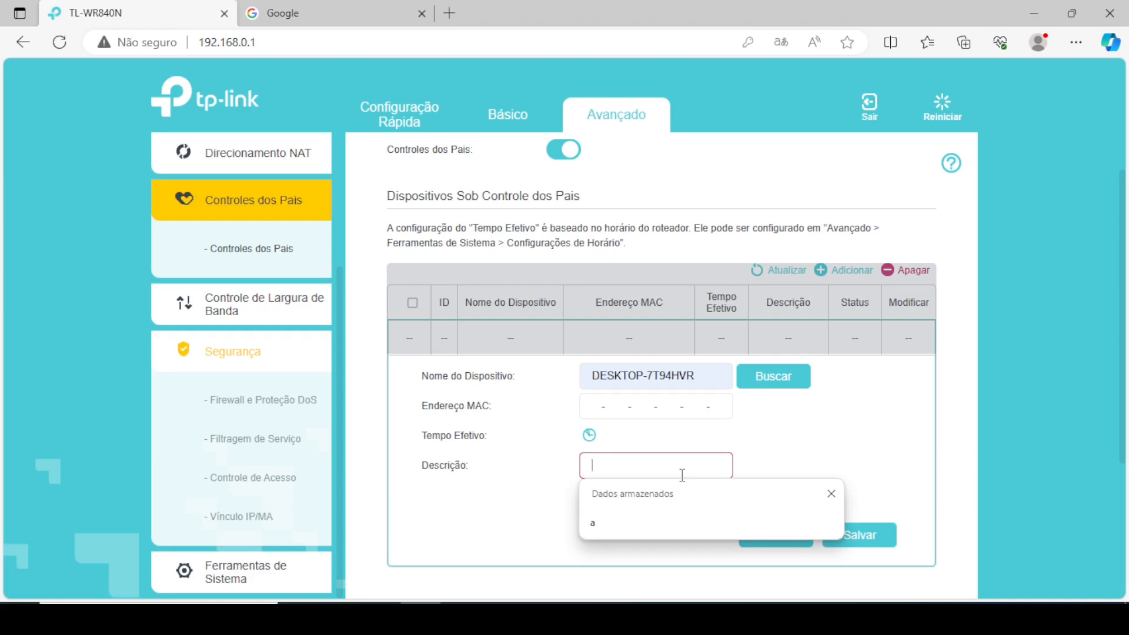
text(celu)
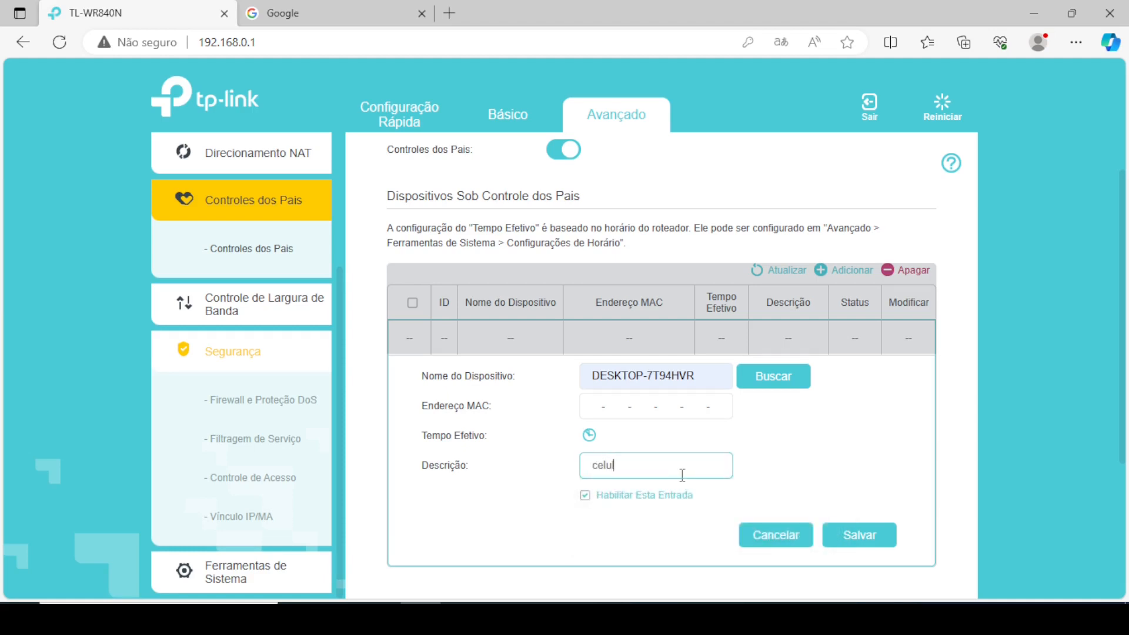
text(lar do joão)
scroll(833, 516, down, 2)
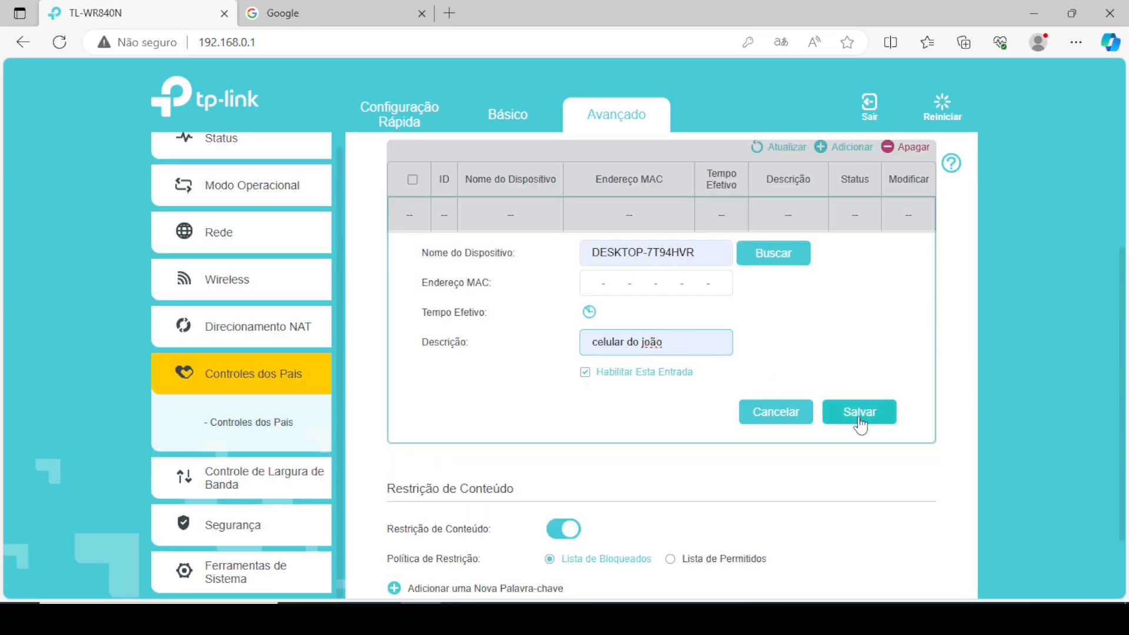
click(591, 294)
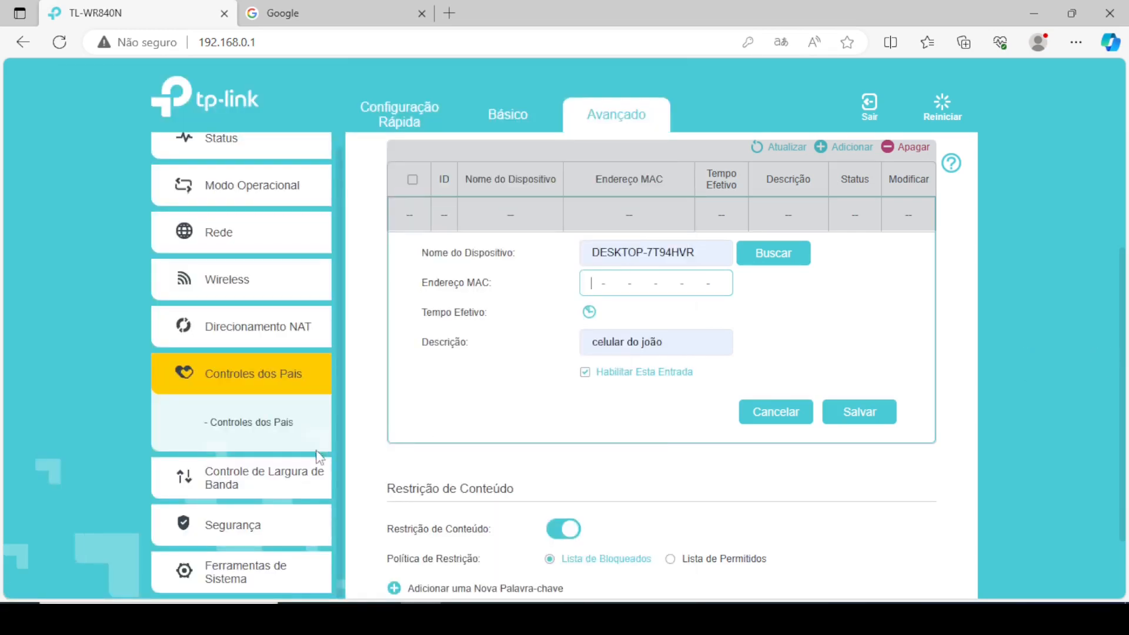
Copy the MAC address of DESKTOP-7T94HVR from the online devices in Controle de Acesso
click(237, 540)
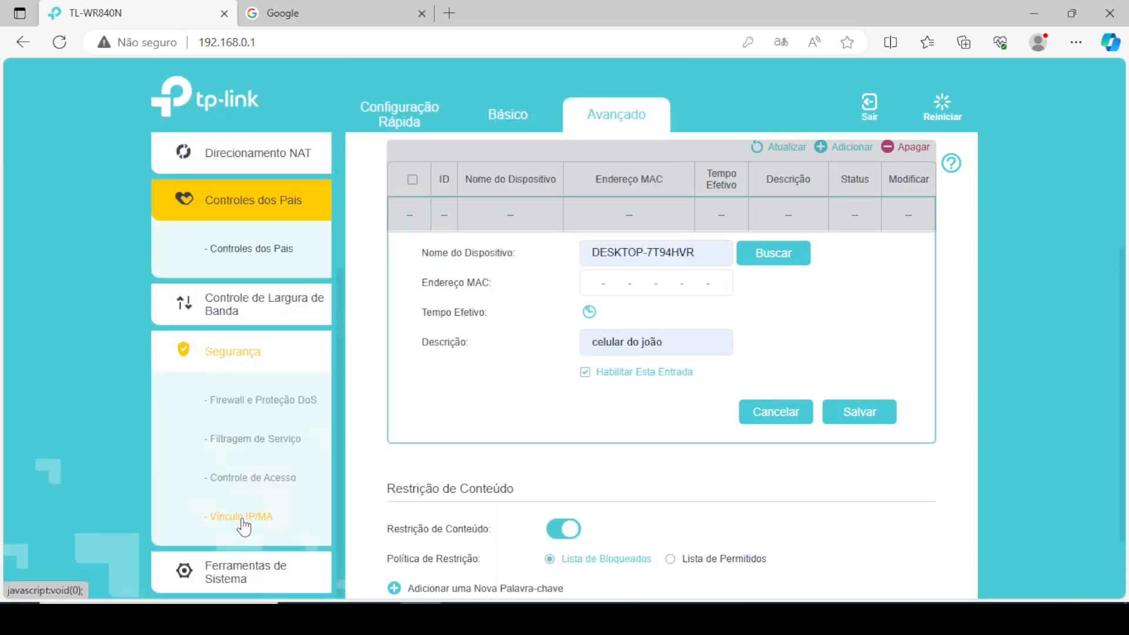
click(241, 488)
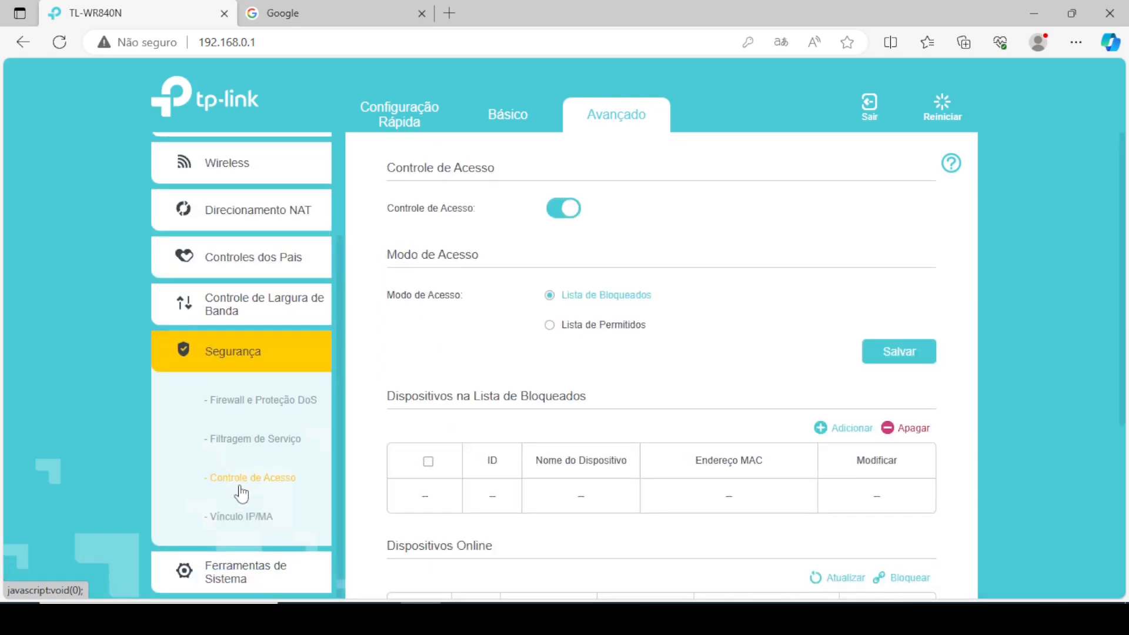
scroll(681, 424, down, 4)
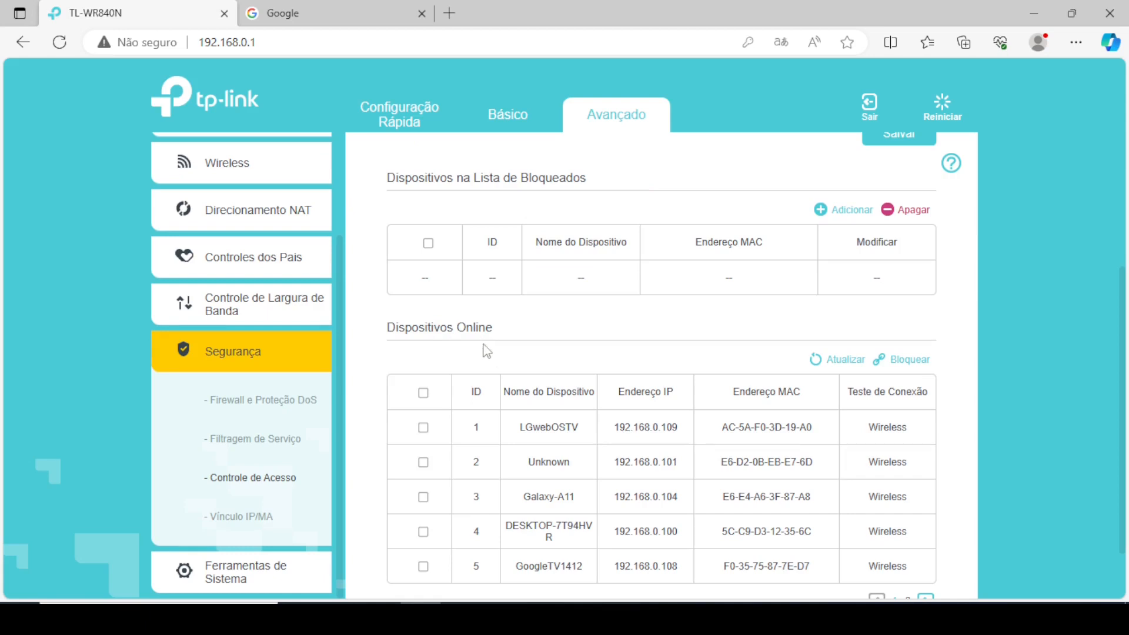
scroll(527, 377, down, 2)
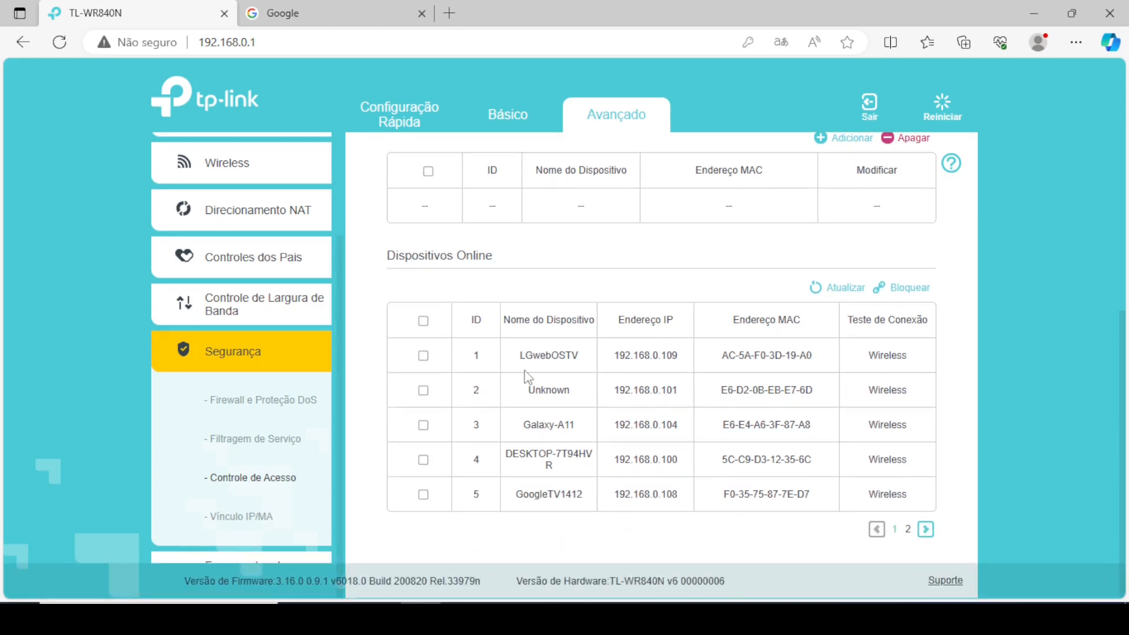
drag(727, 462, 817, 460)
key(ctrl+c)
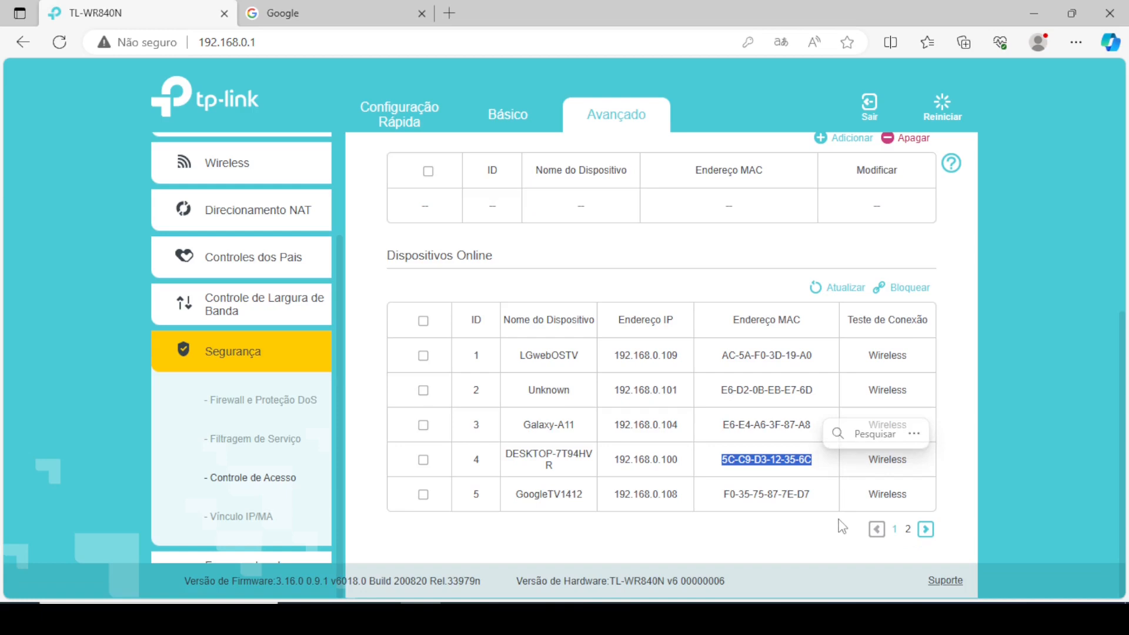
right_click(762, 463)
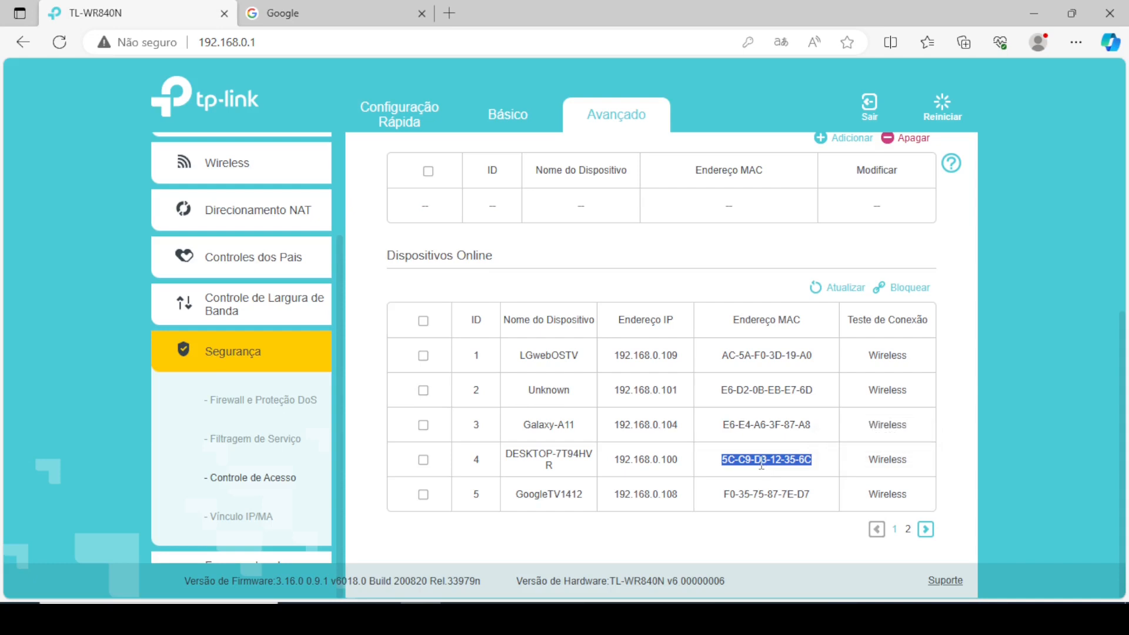
Start a new parental control entry for DESKTOP-7T94HVR with the saved phone description and try to paste its MAC address
click(242, 259)
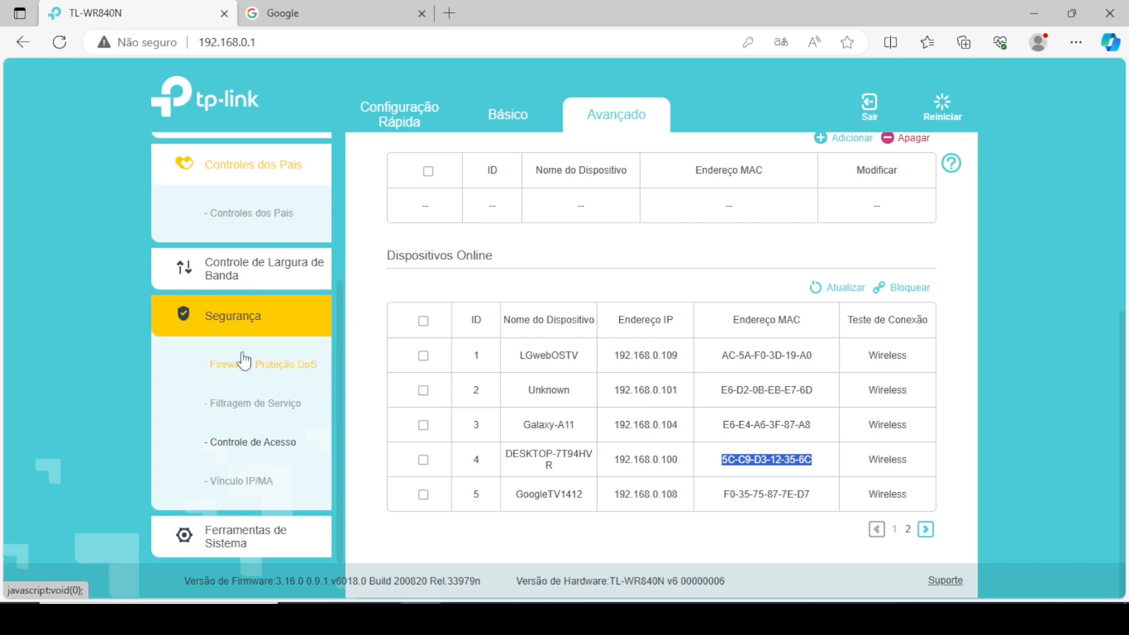
click(228, 230)
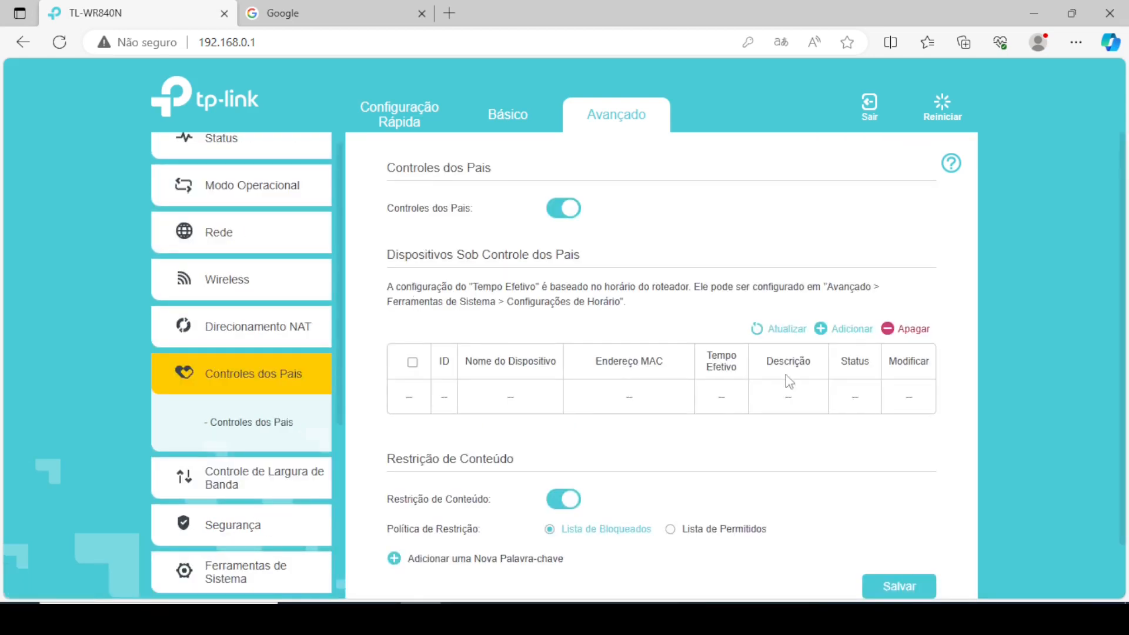
click(851, 341)
click(635, 440)
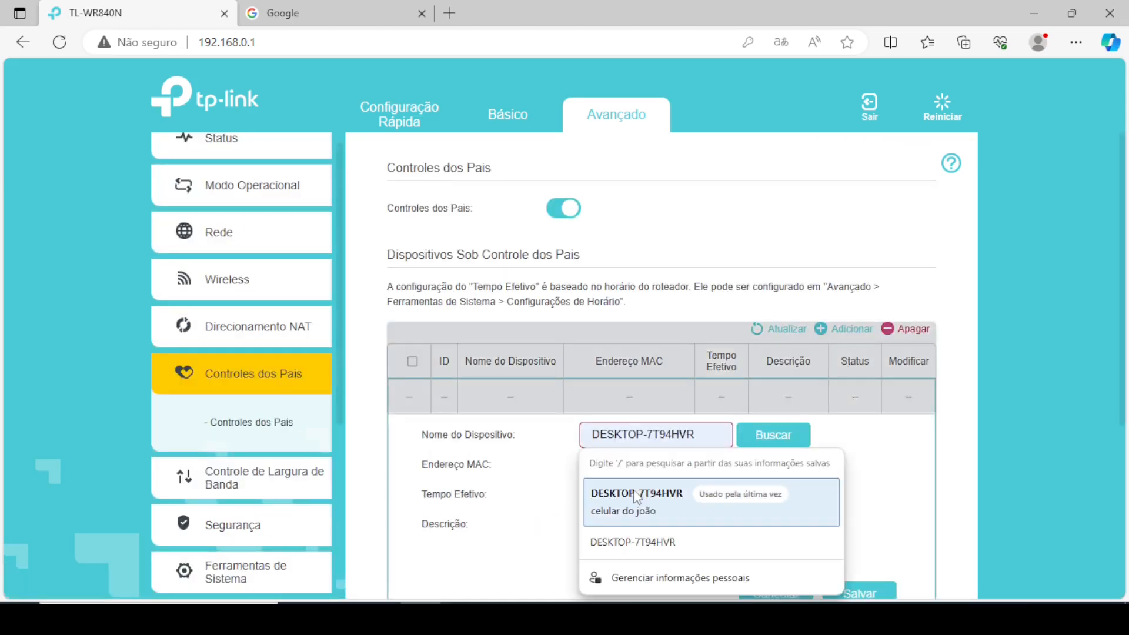
click(594, 491)
click(593, 467)
text(5C - - - - -)
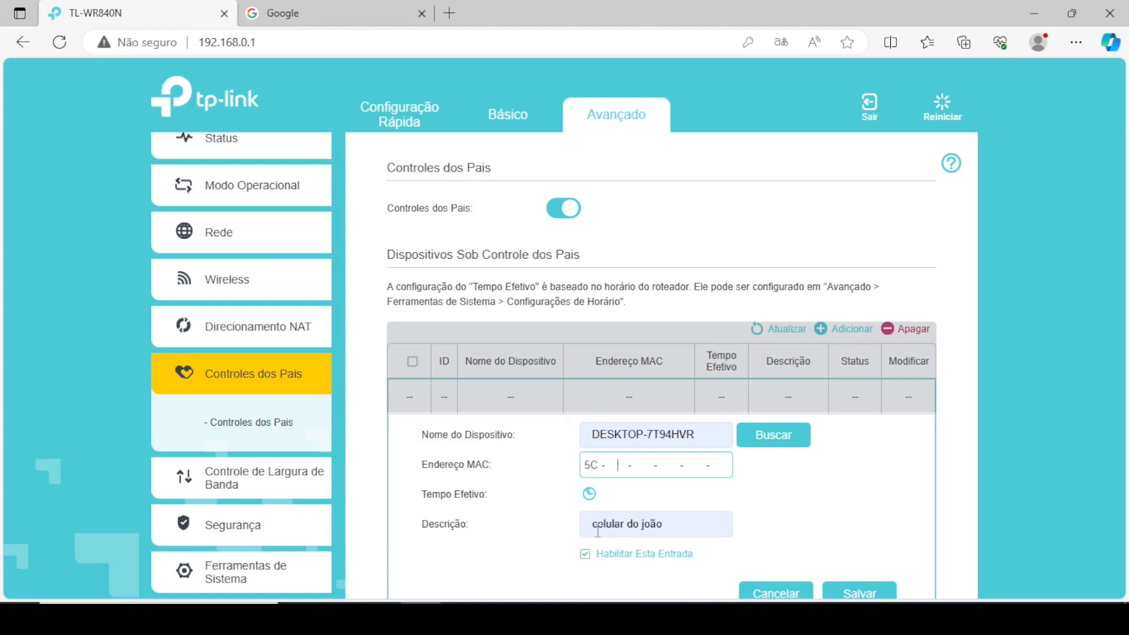
Switch to a new Notepad (Bloco de Notas) window placed over the router page and paste the copied MAC address into it
key(super)
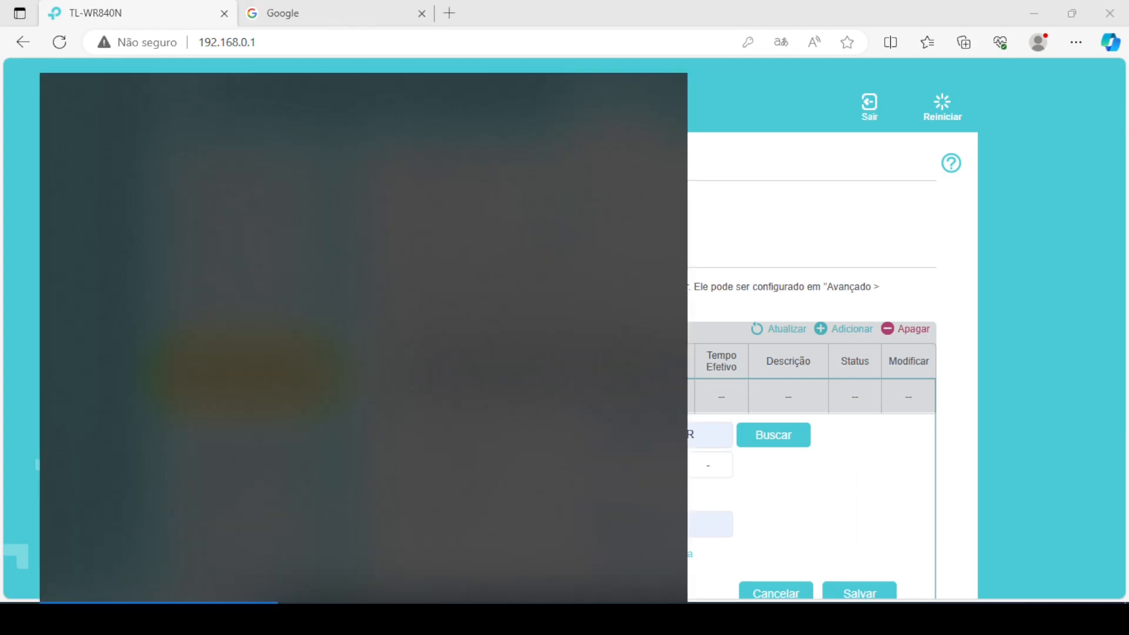
text(bloco)
key(Return)
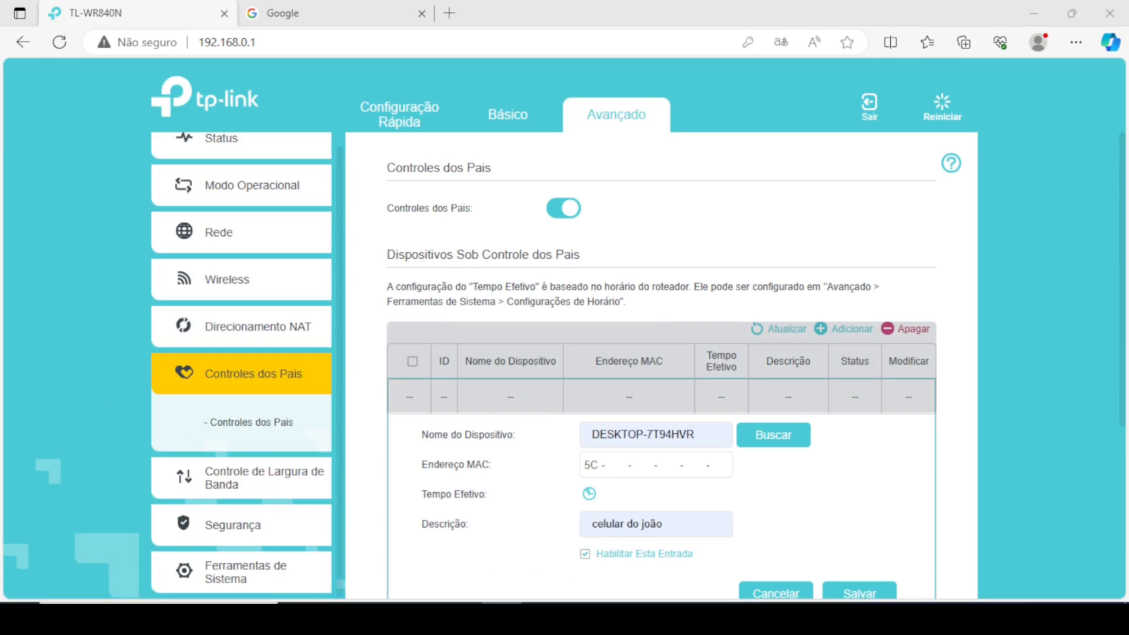
drag(0, 265, 297, 55)
drag(376, 39, 366, 262)
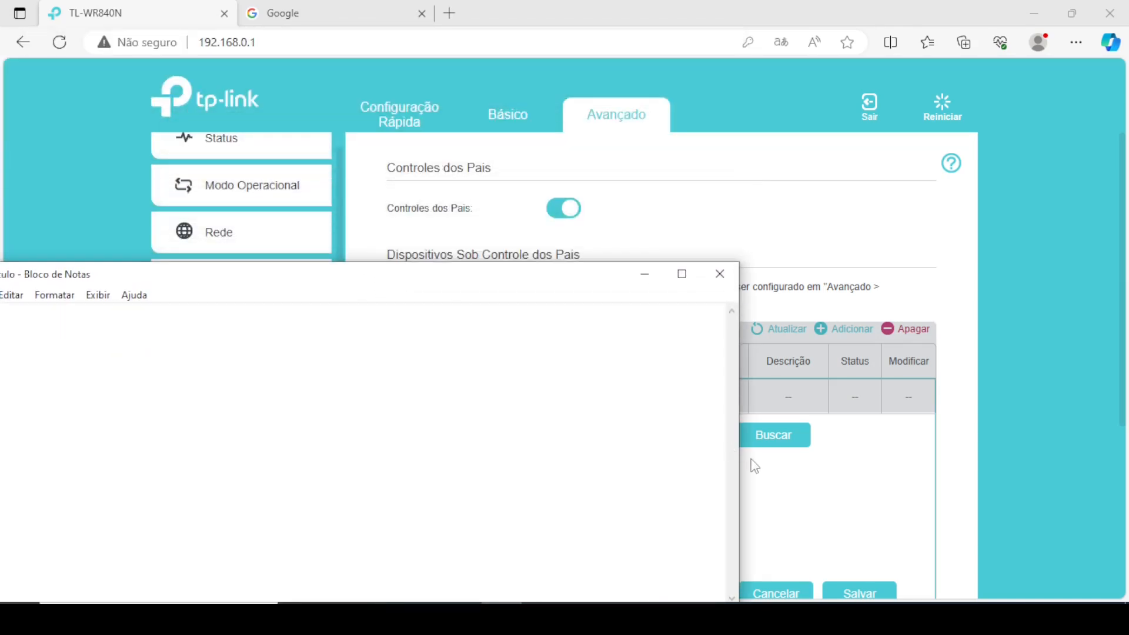
drag(739, 470, 436, 470)
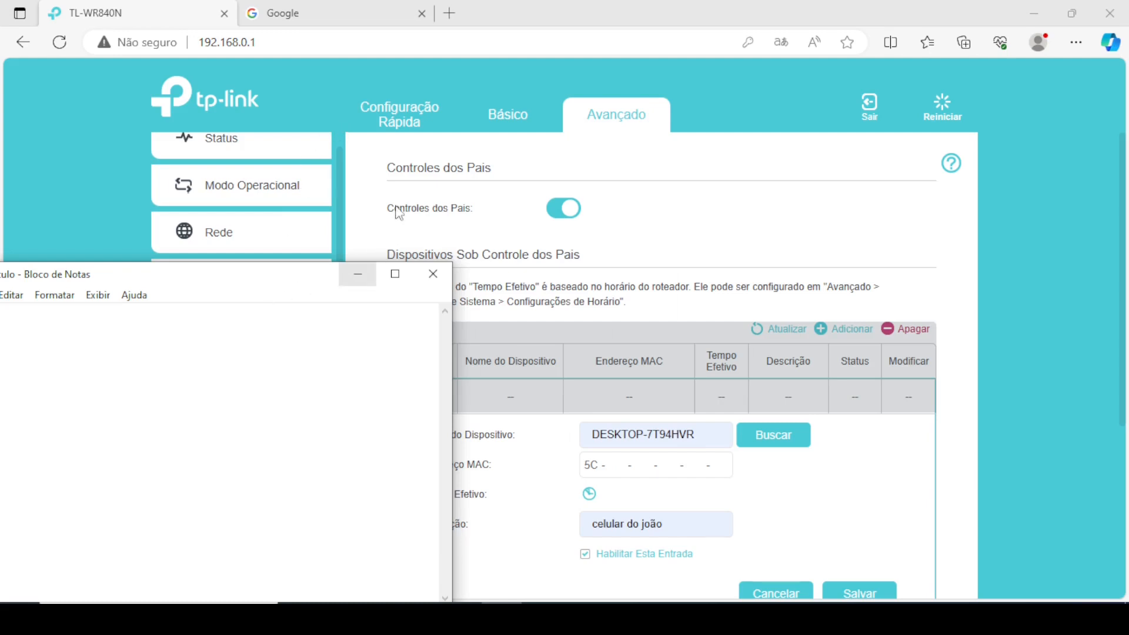
drag(123, 278, 287, 130)
key(ctrl+v)
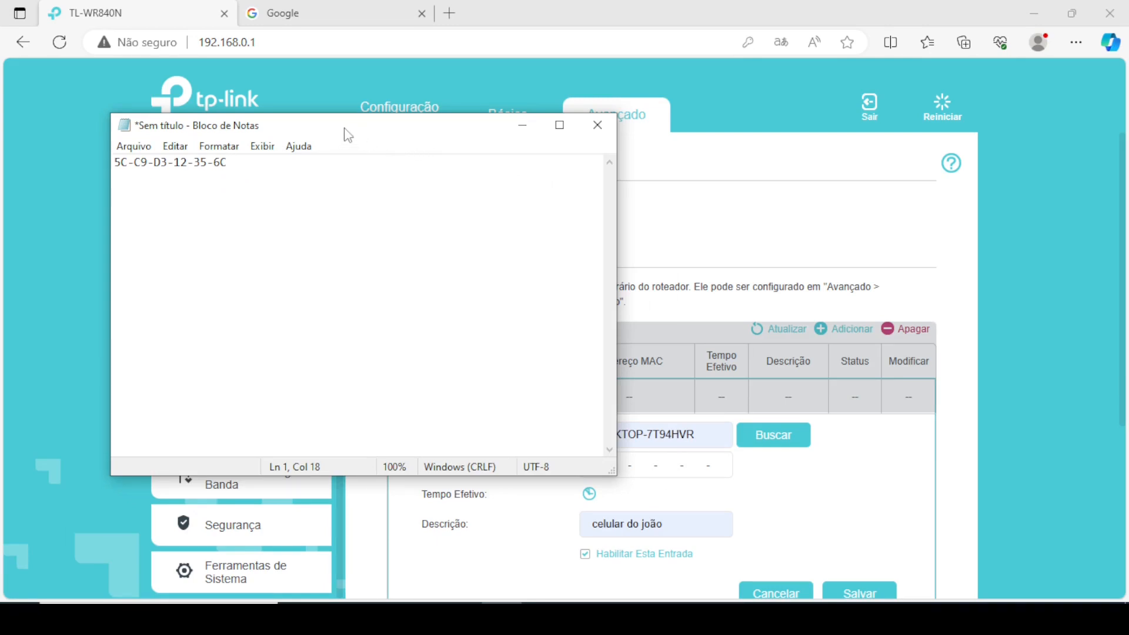
Fill in the new entry's MAC address as 5C-C9-D3-12-35-6C and try to save the entry
drag(346, 134, 308, 133)
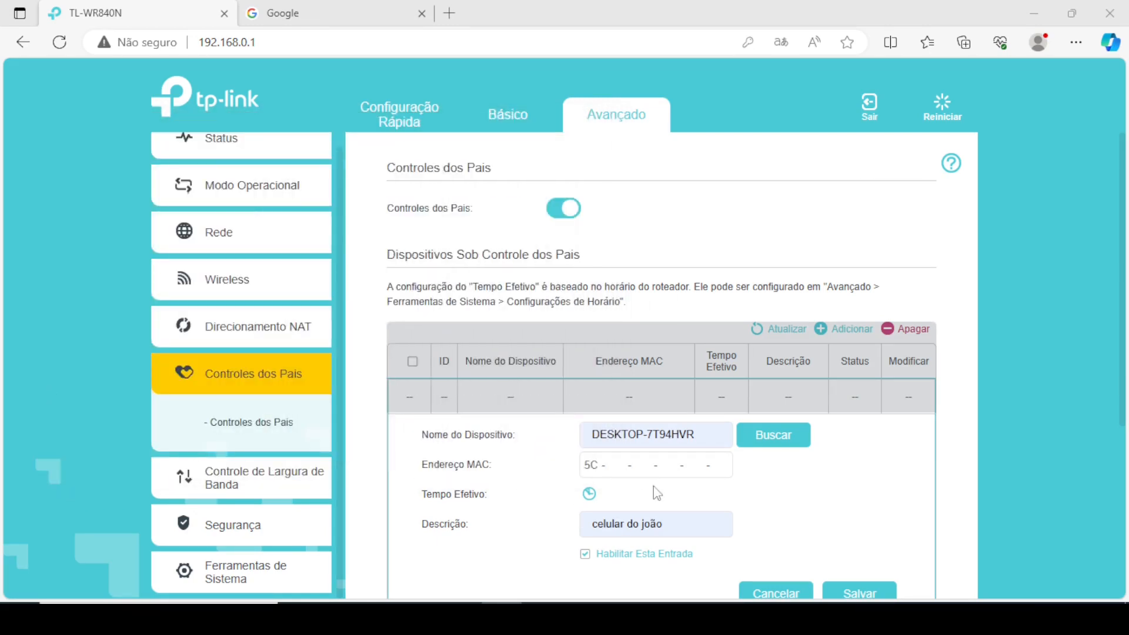
click(629, 474)
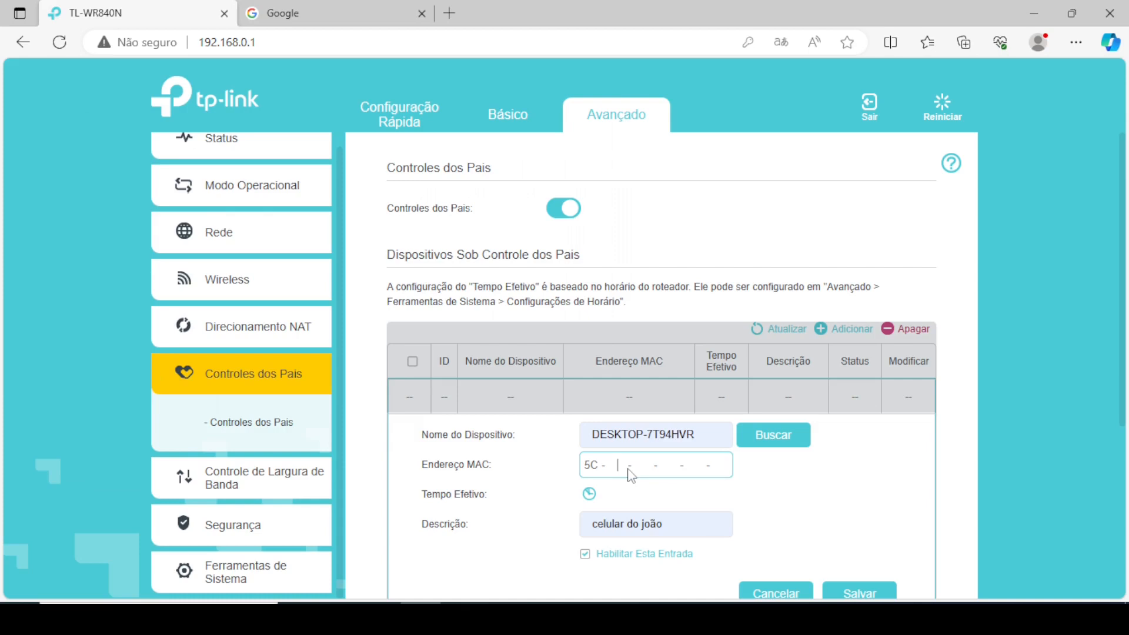
text(C912 356C)
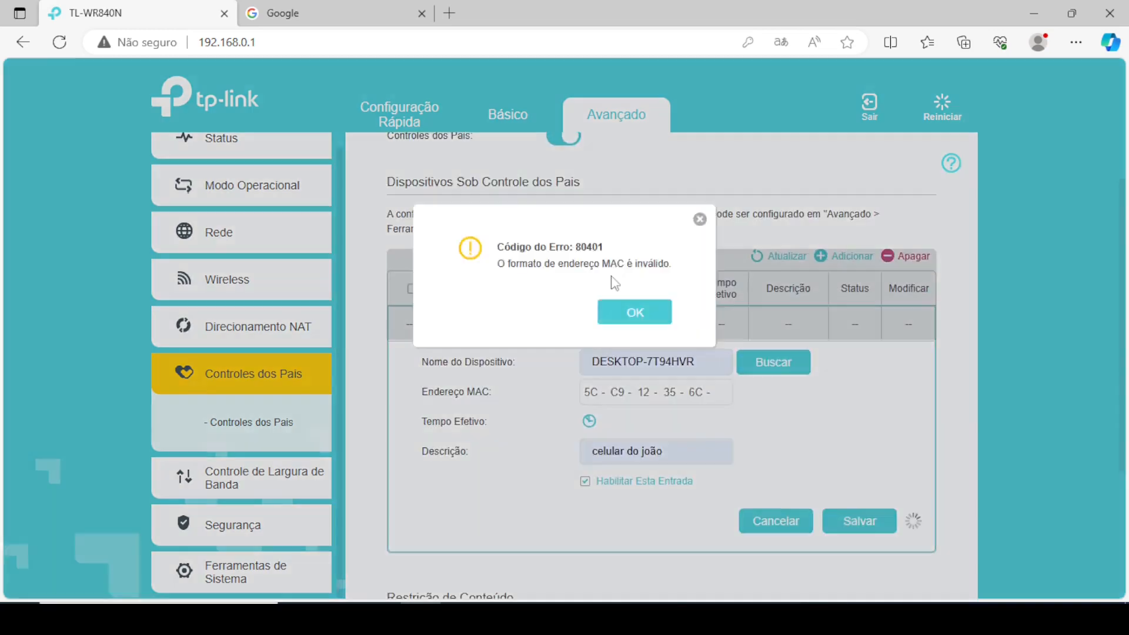
click(635, 312)
click(640, 393)
text(D31235)
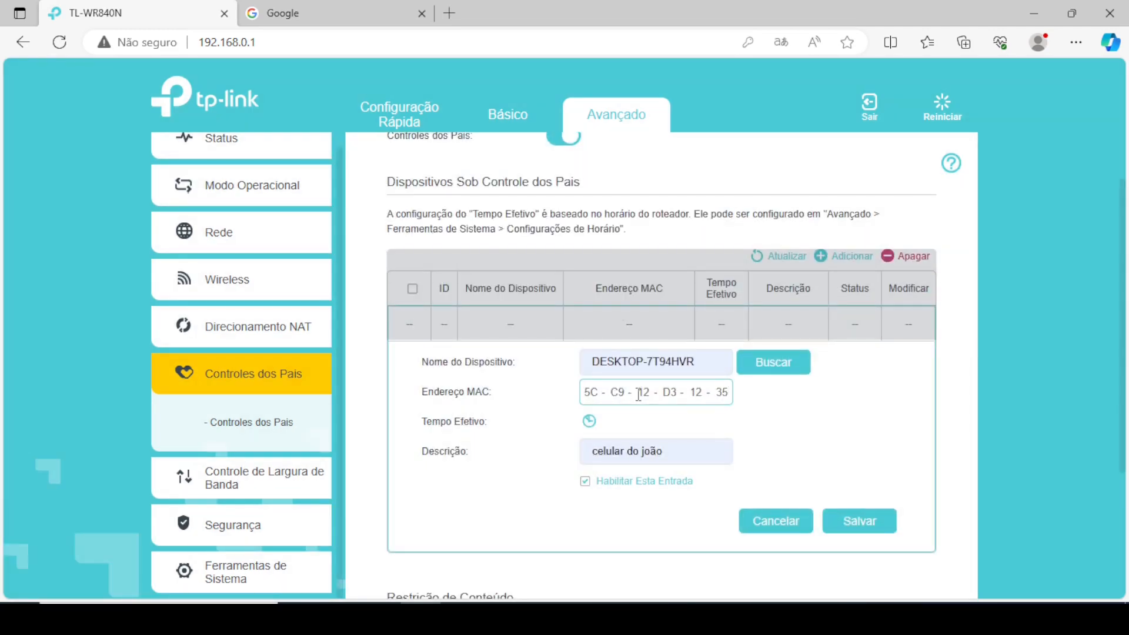
click(640, 394)
text(D3125)
click(837, 531)
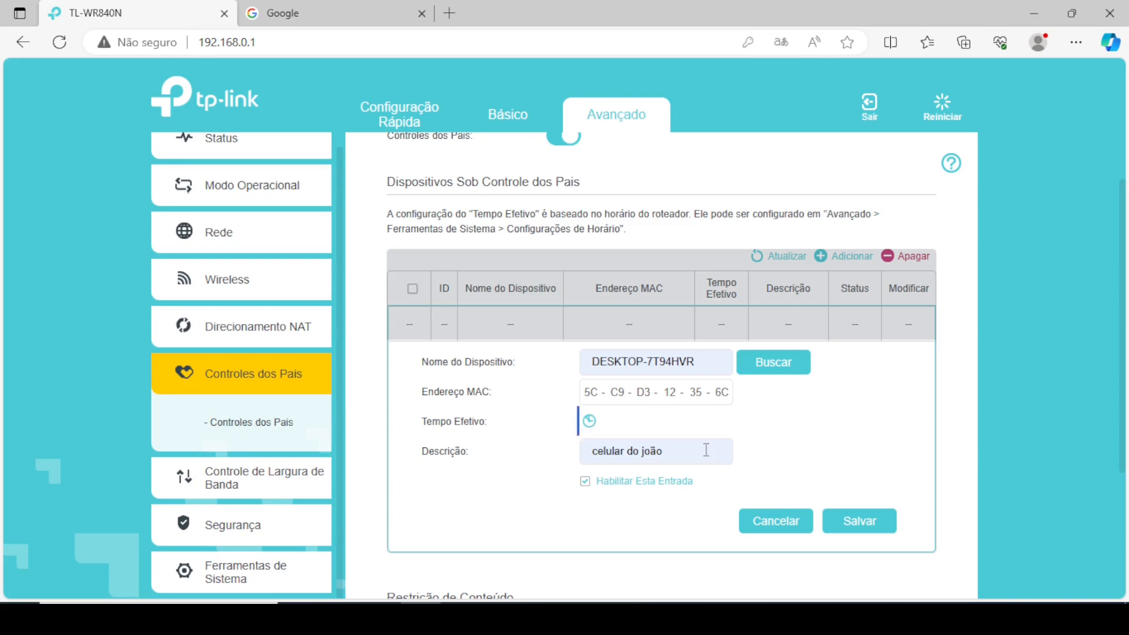
click(851, 525)
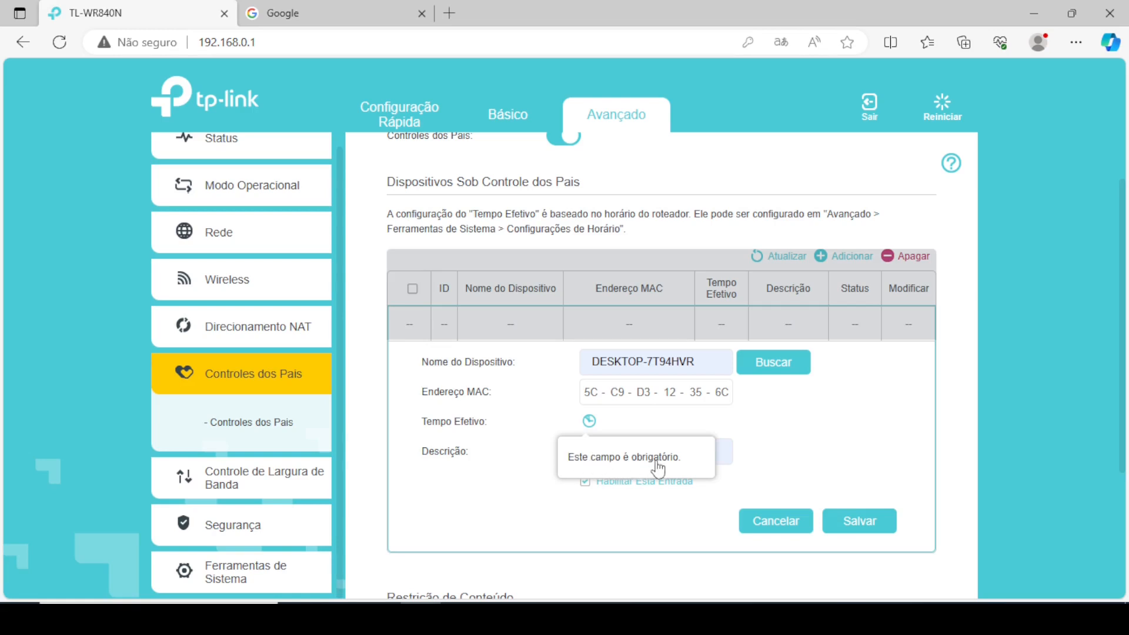
Set the entry's effective time (Tempo Efetivo) to Saturday from 9:00 to 13:00 and save the DESKTOP-7T94HVR entry
click(590, 424)
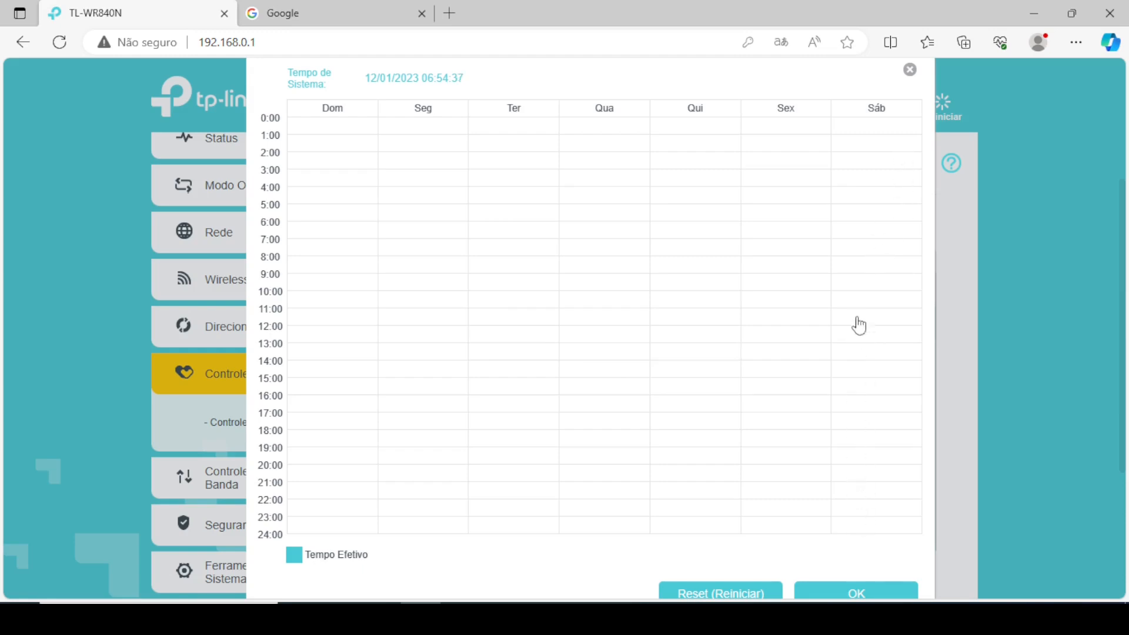
click(861, 289)
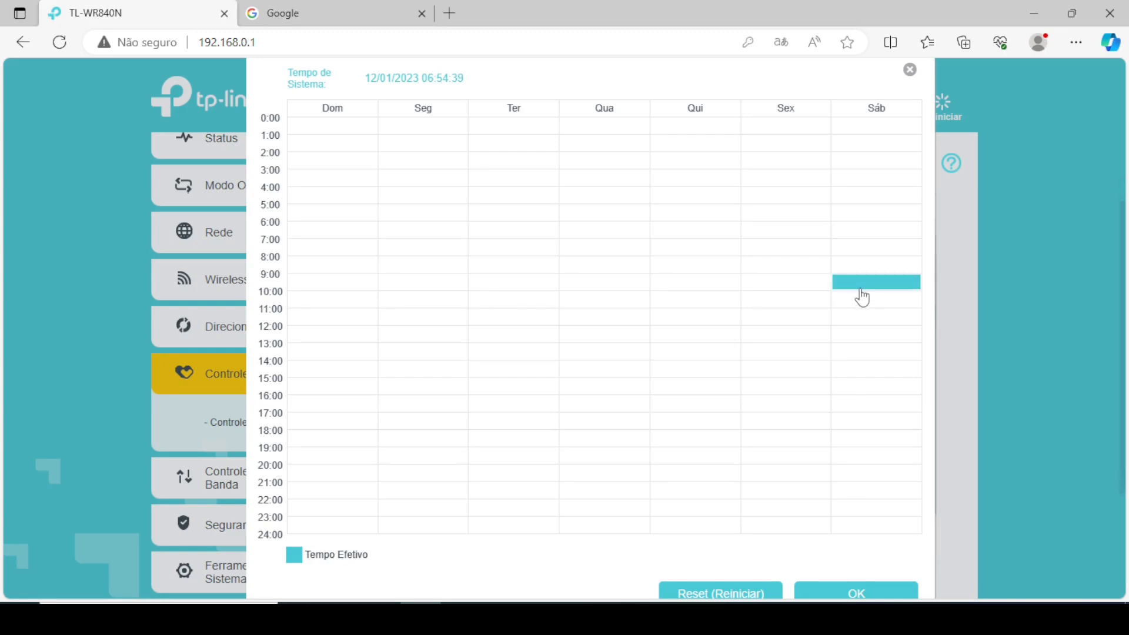
click(854, 300)
click(855, 319)
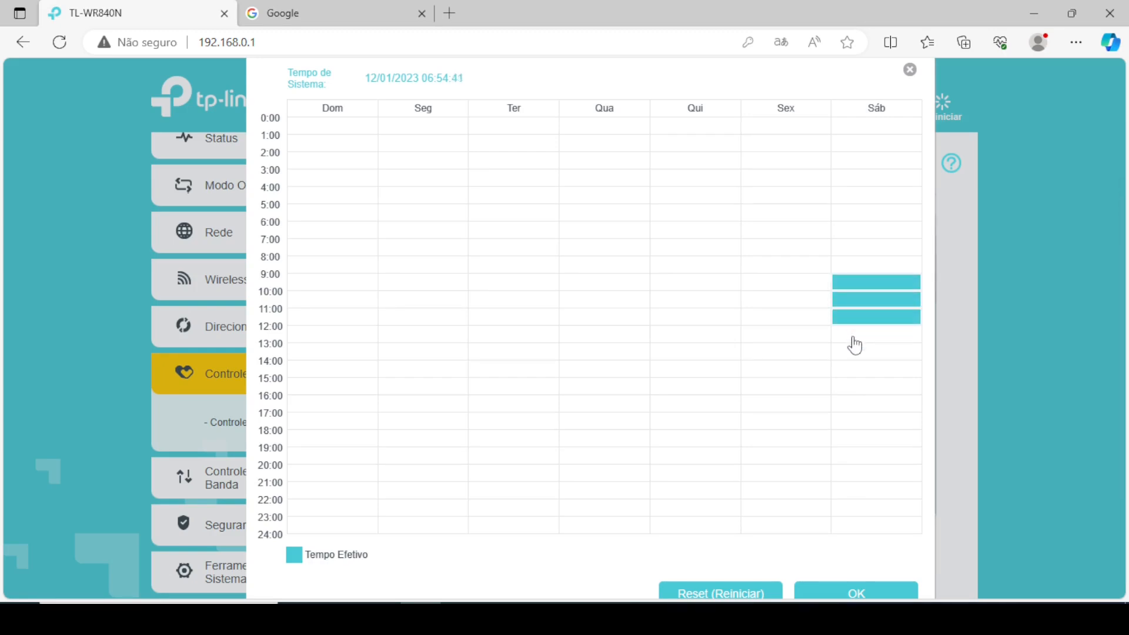
click(856, 337)
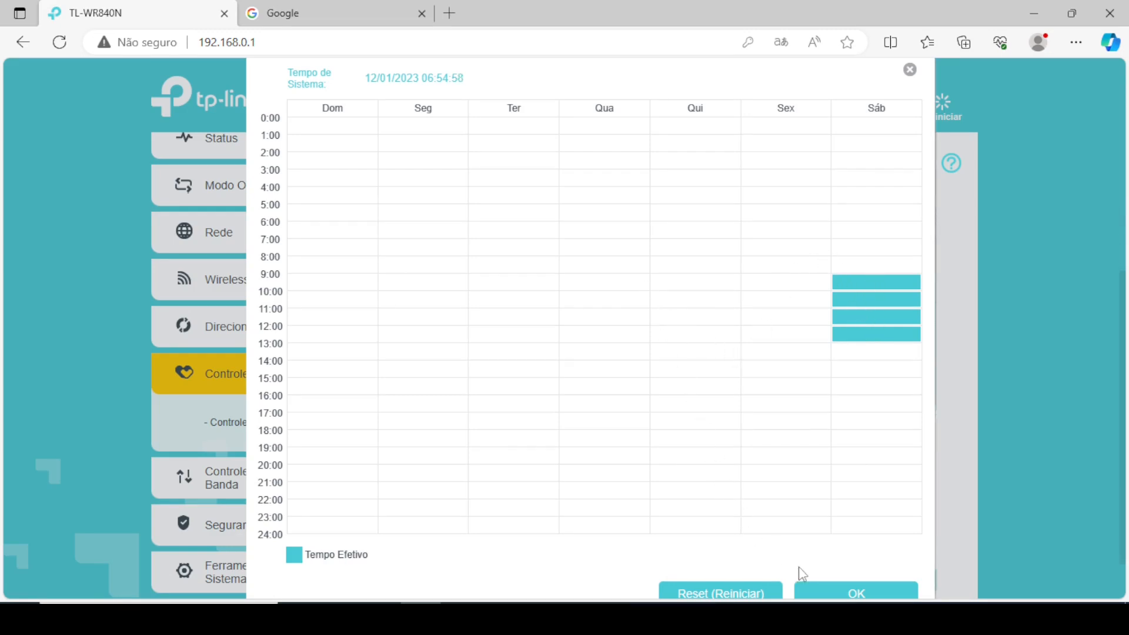
click(856, 592)
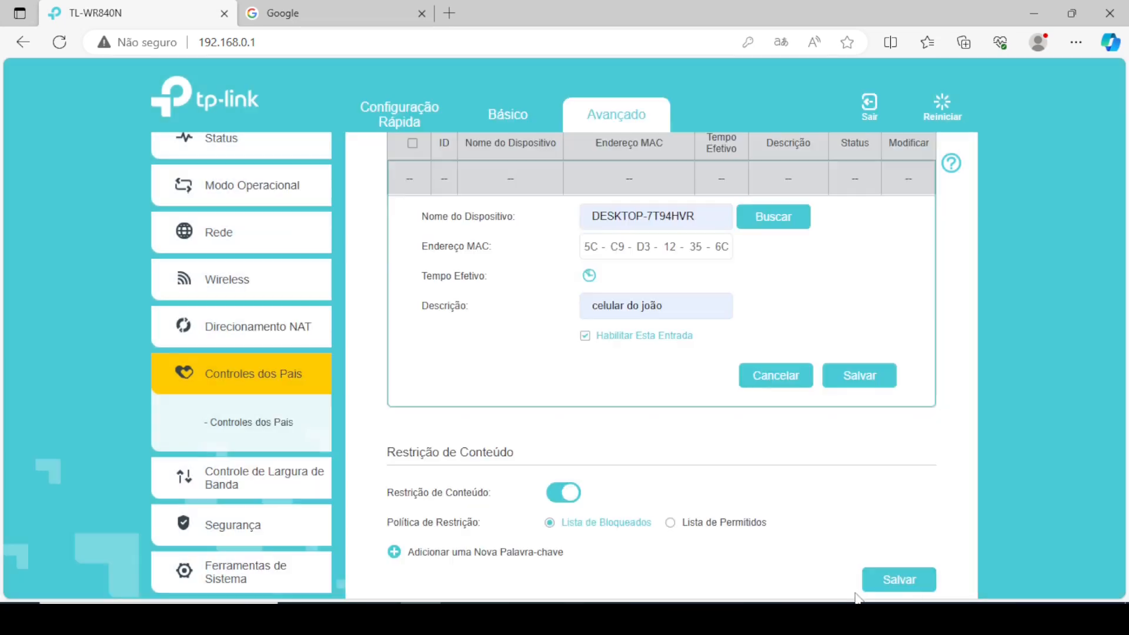
scroll(804, 432, down, 1)
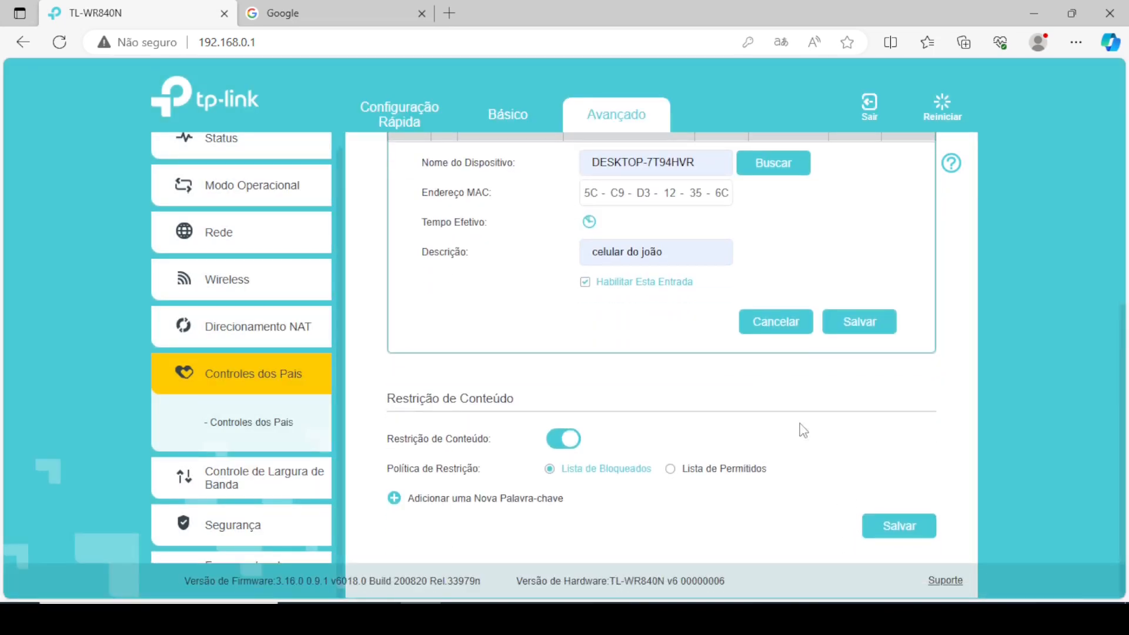
click(839, 330)
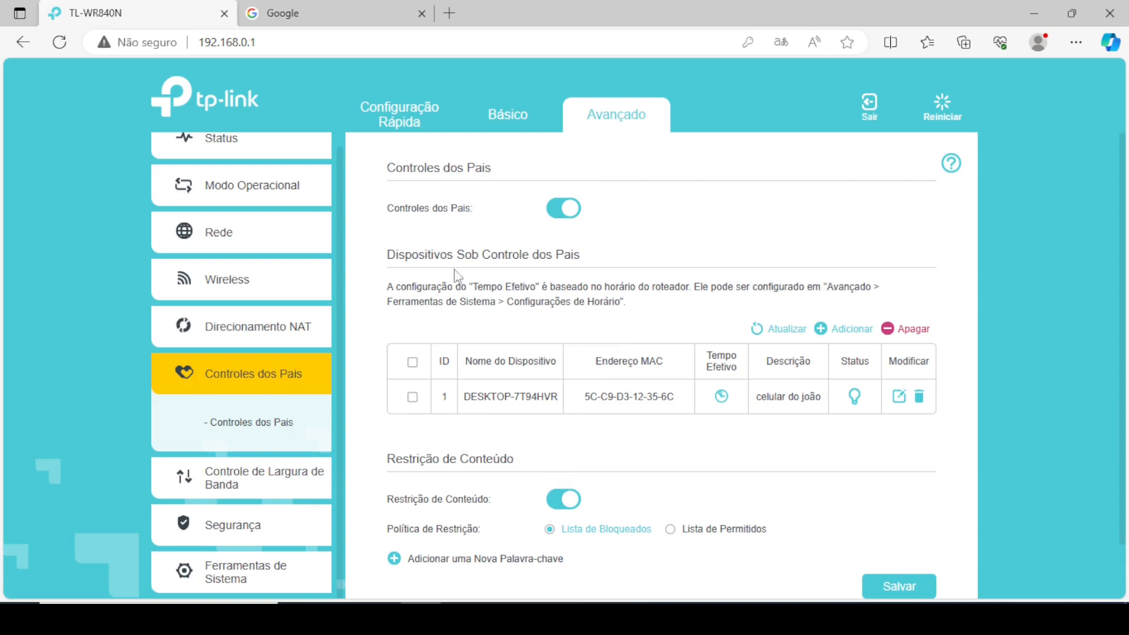
Add Saturday 13:00–14:00 and 15:00–16:00, Thursday 13:00–14:00, Wednesday 9:00–10:00, Tuesday 5:00–6:00 and Sunday 2:00–3:00 to the saved device's effective time and save
click(722, 397)
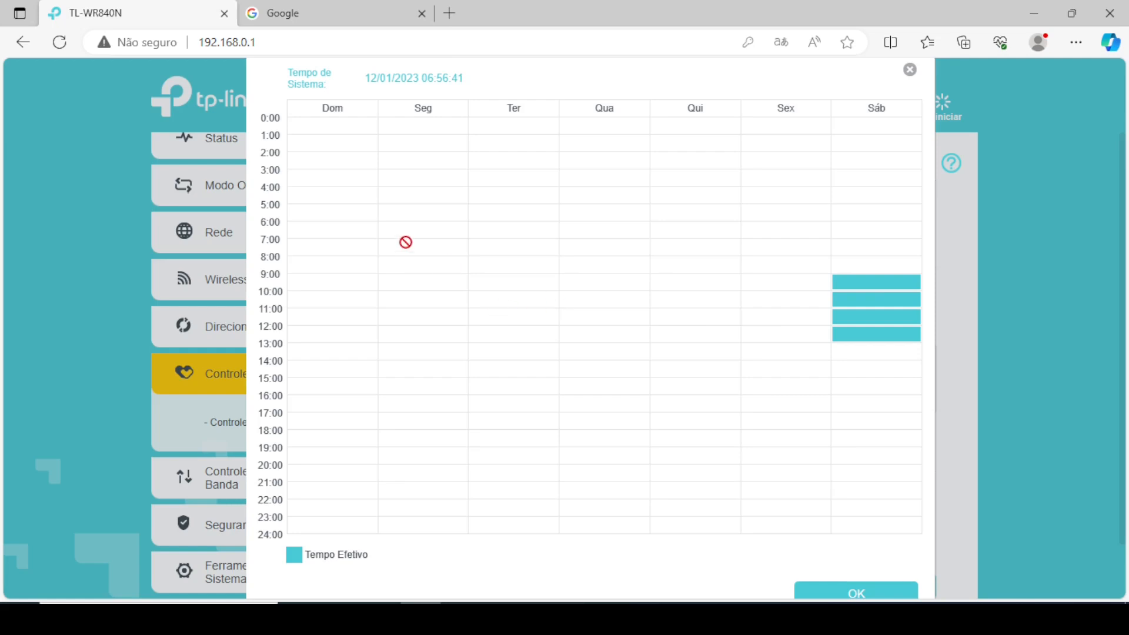
click(908, 73)
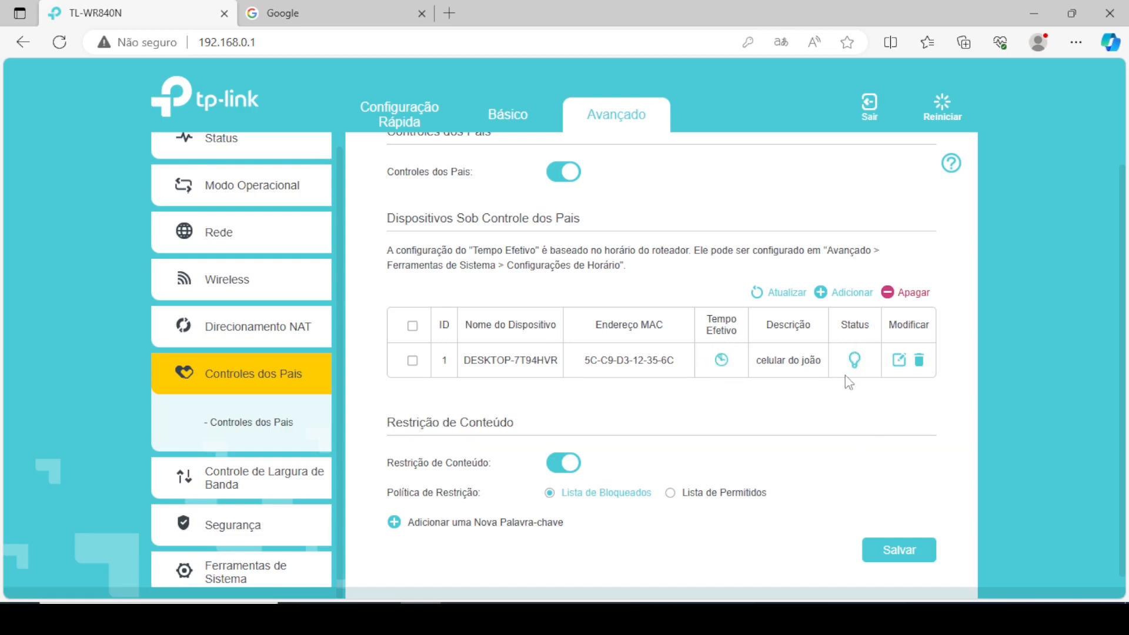
click(898, 365)
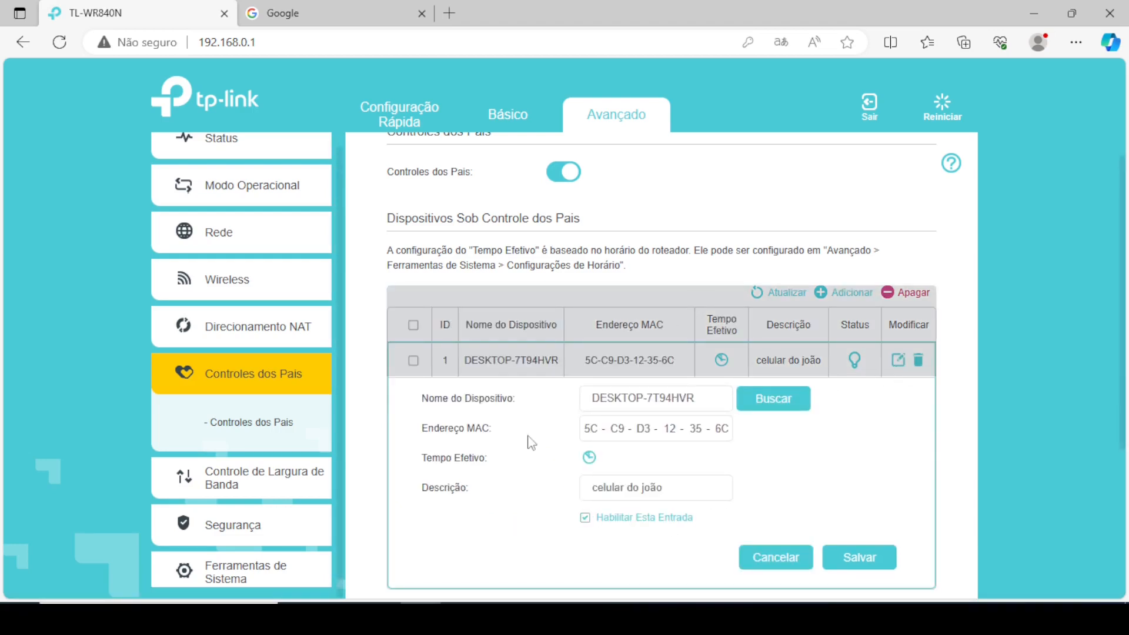
click(590, 459)
click(851, 352)
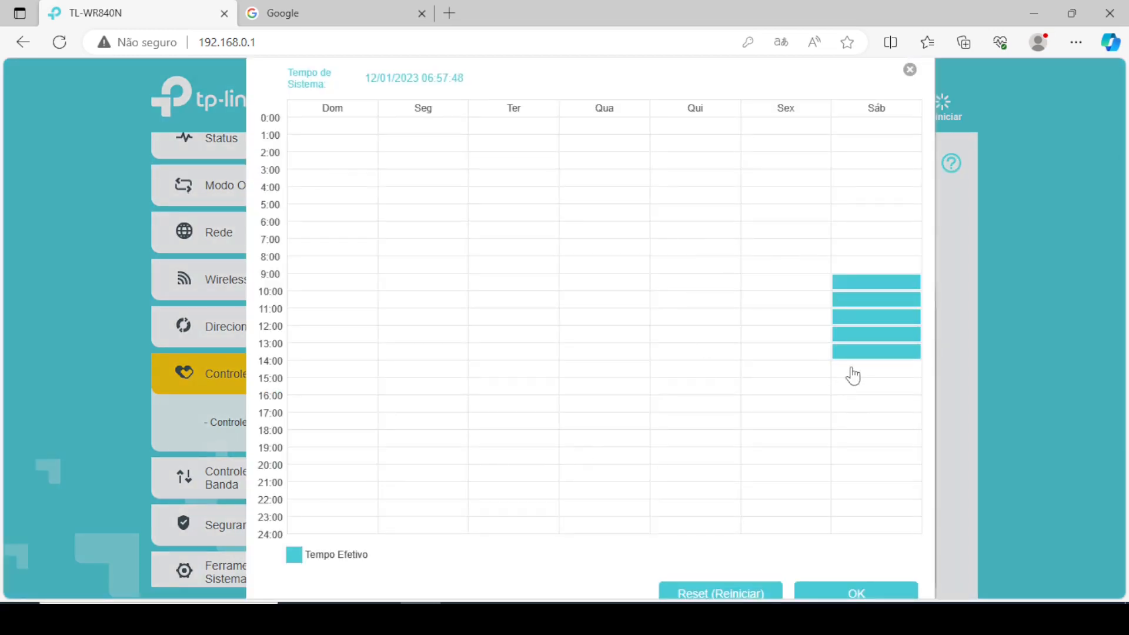
click(852, 386)
click(729, 353)
click(594, 282)
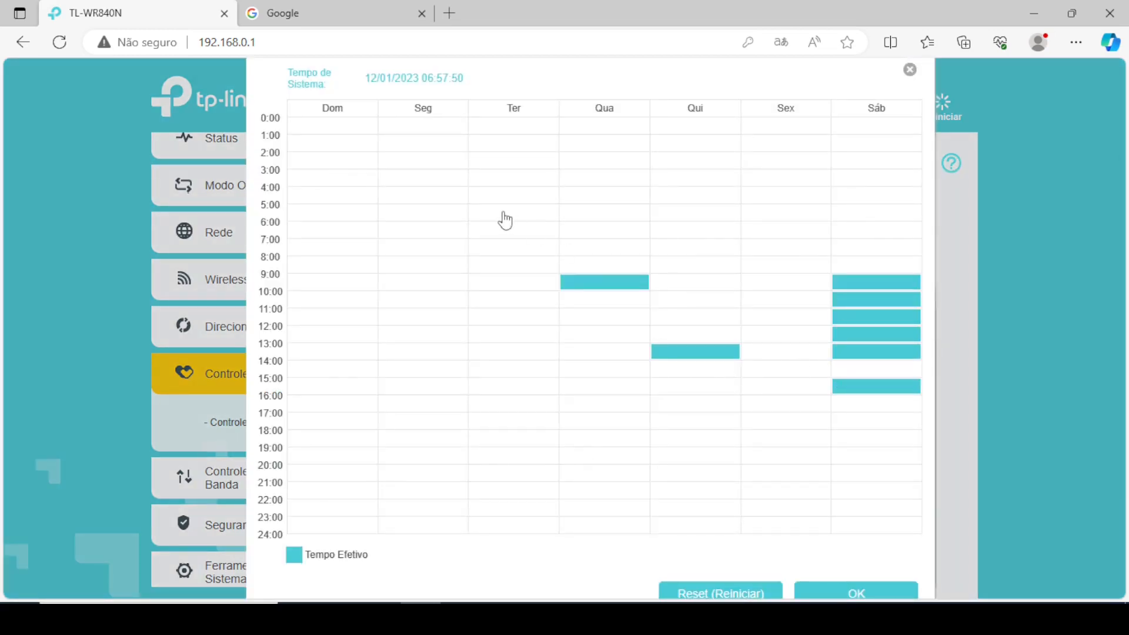
click(505, 220)
click(320, 161)
click(812, 595)
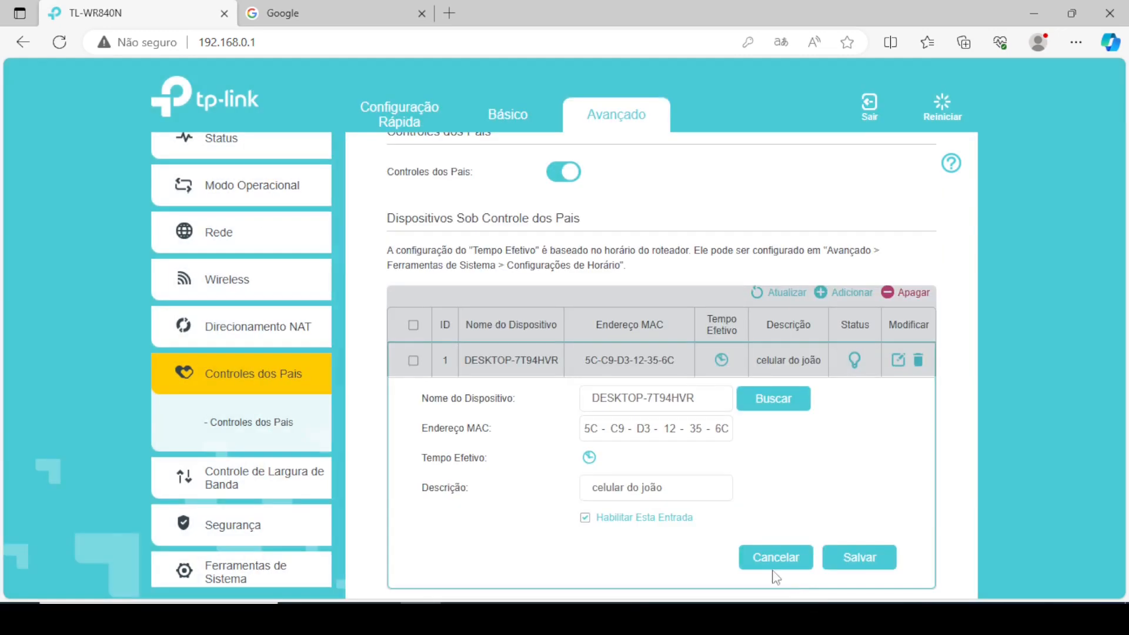
click(858, 558)
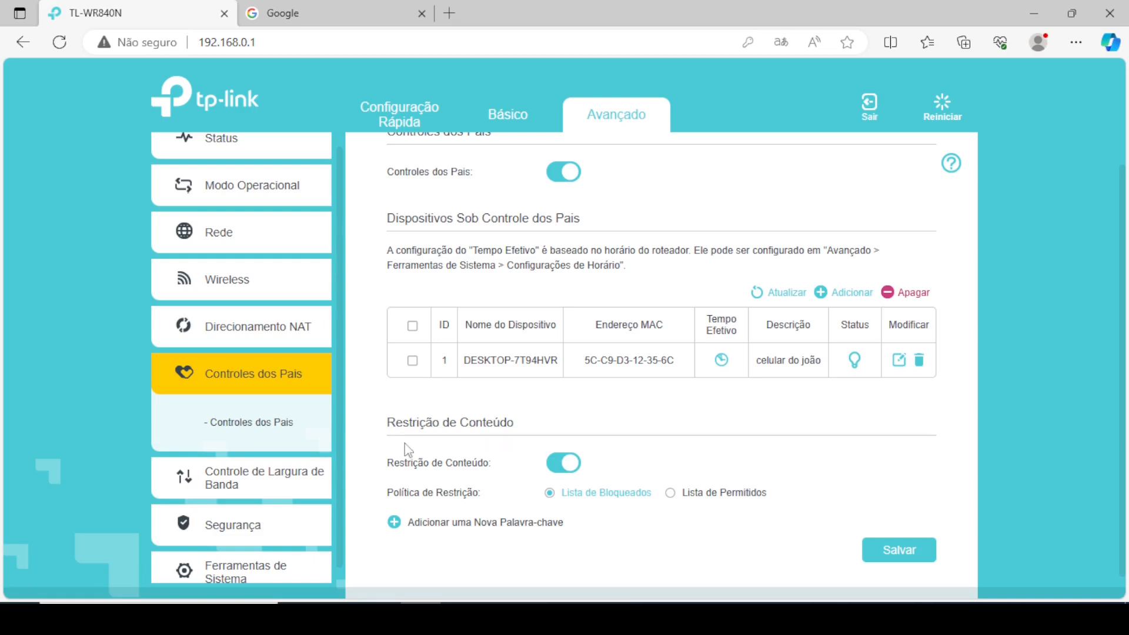
Add google.com as a keyword to the content restriction's blocked list (Lista de Bloqueados) and save it
drag(405, 424, 514, 423)
click(511, 422)
scroll(509, 422, down, 1)
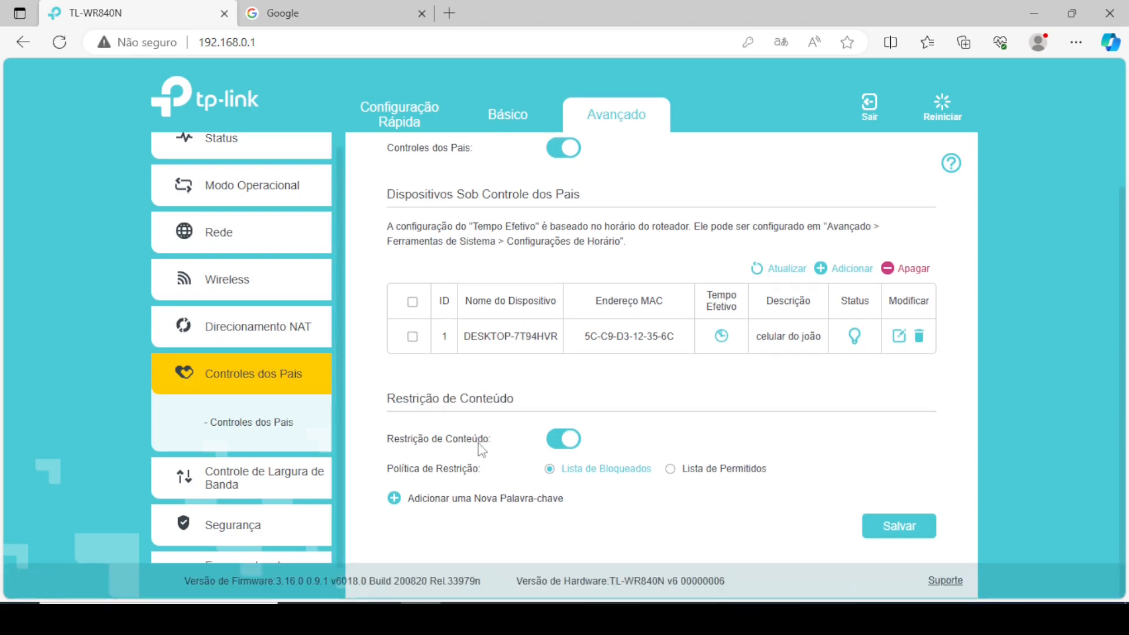
click(456, 501)
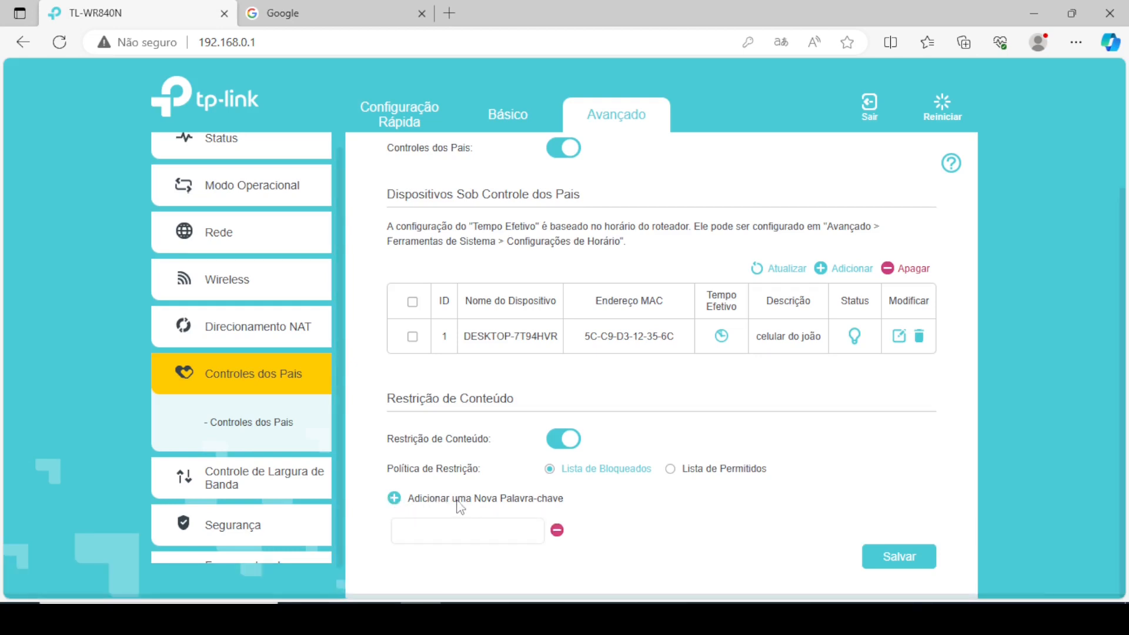
scroll(458, 505, down, 1)
click(458, 503)
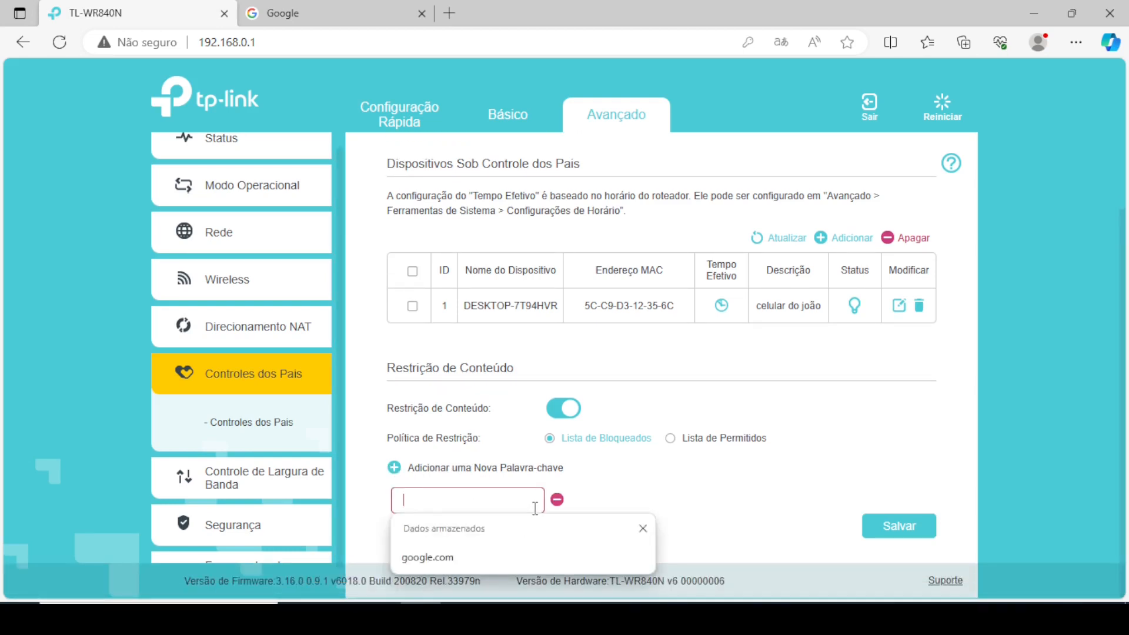
text(GOOGLE)
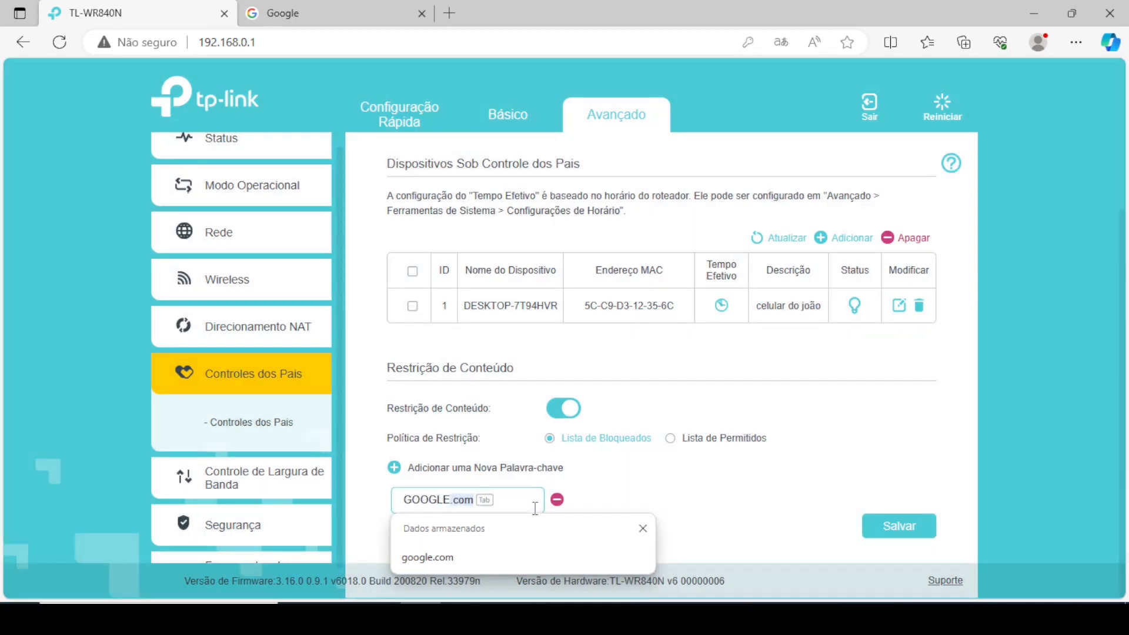
click(418, 566)
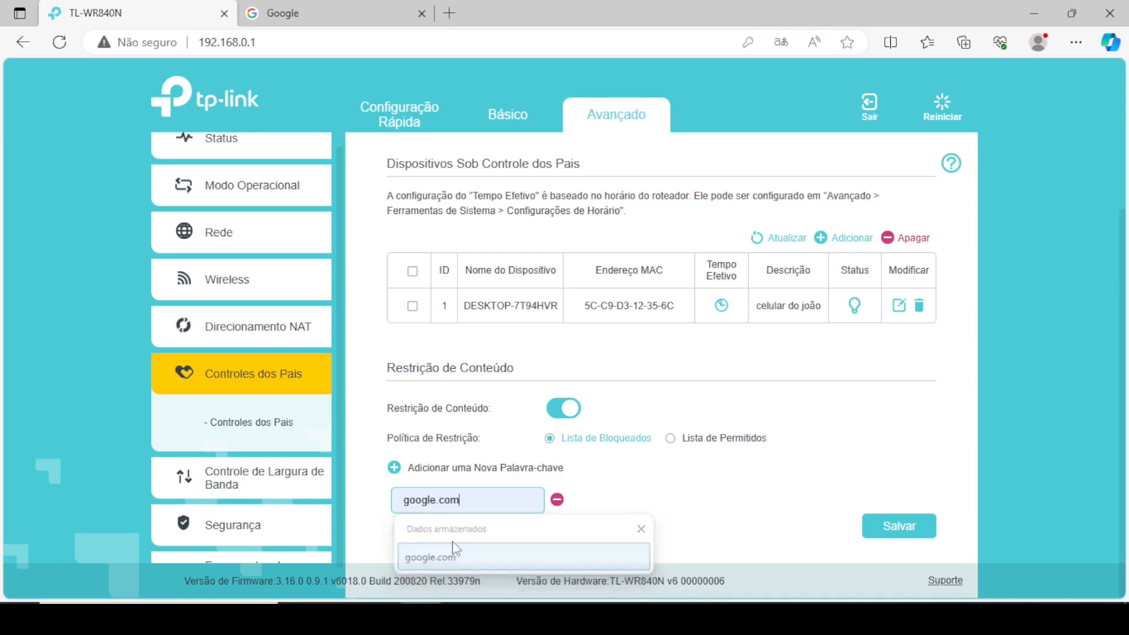
click(870, 528)
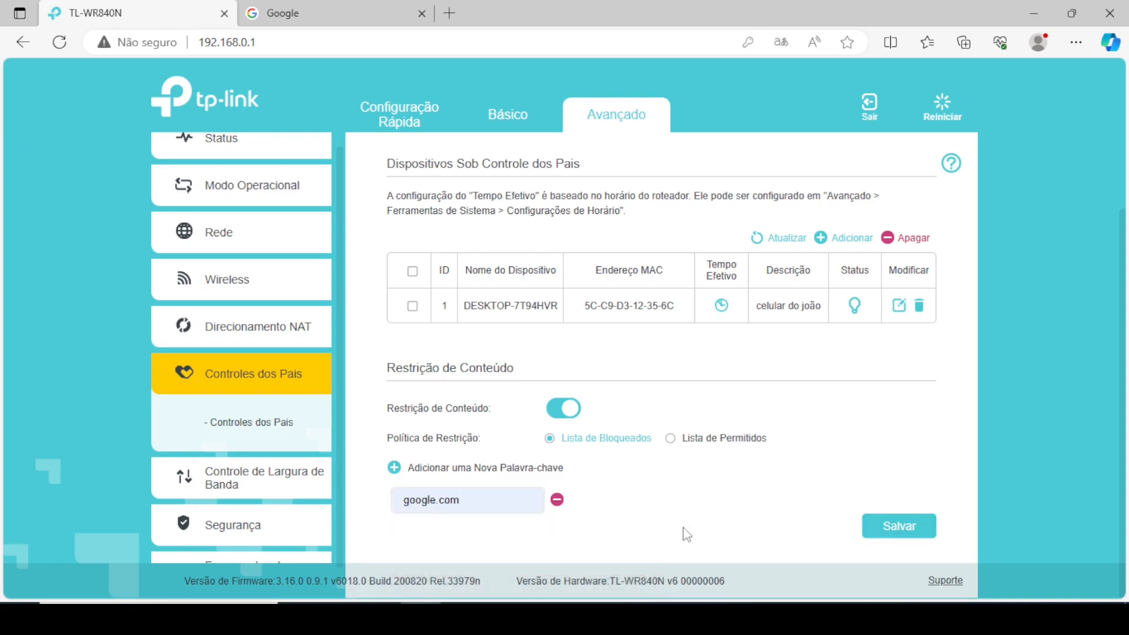
Add youtube.com and instagram.com as further blocked keywords and save the content restriction
click(393, 469)
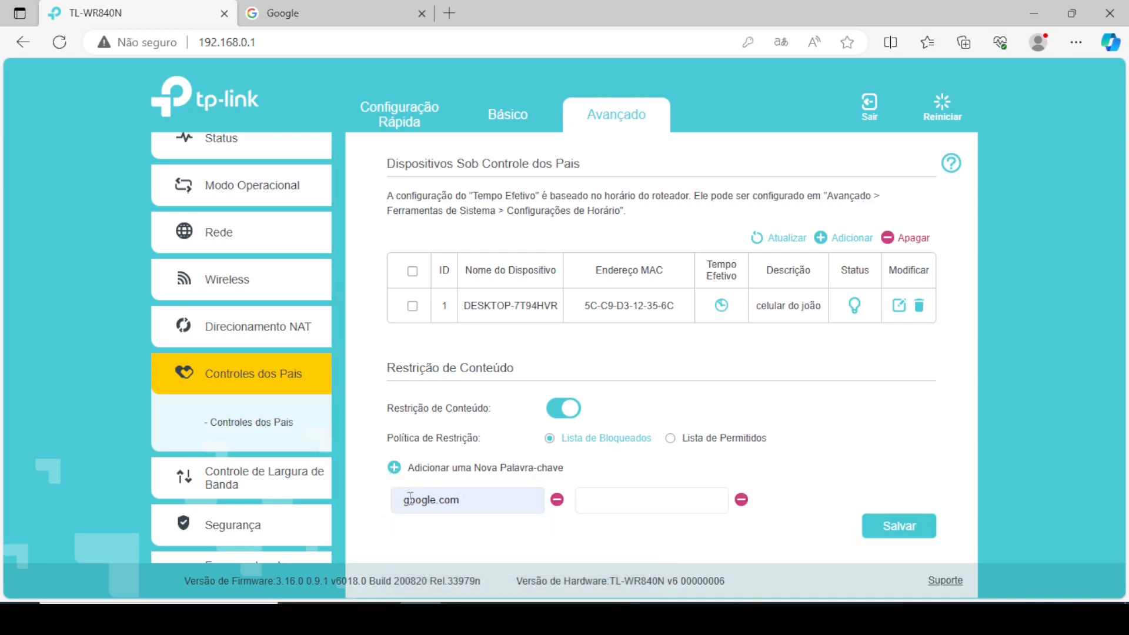
click(604, 506)
text(youtube.com)
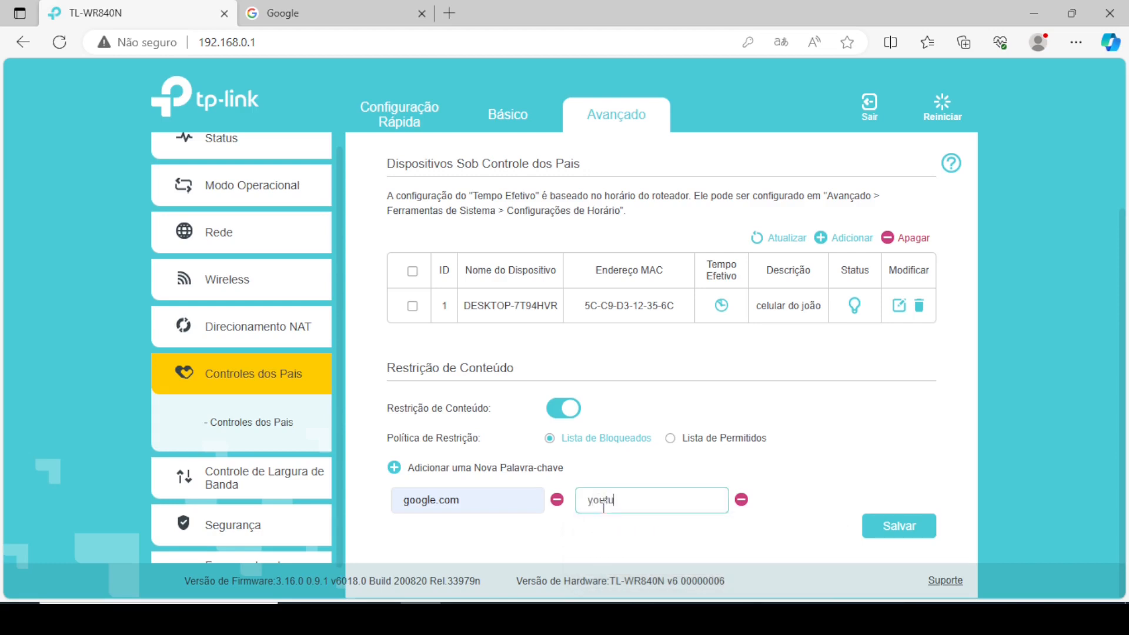
click(392, 468)
click(487, 535)
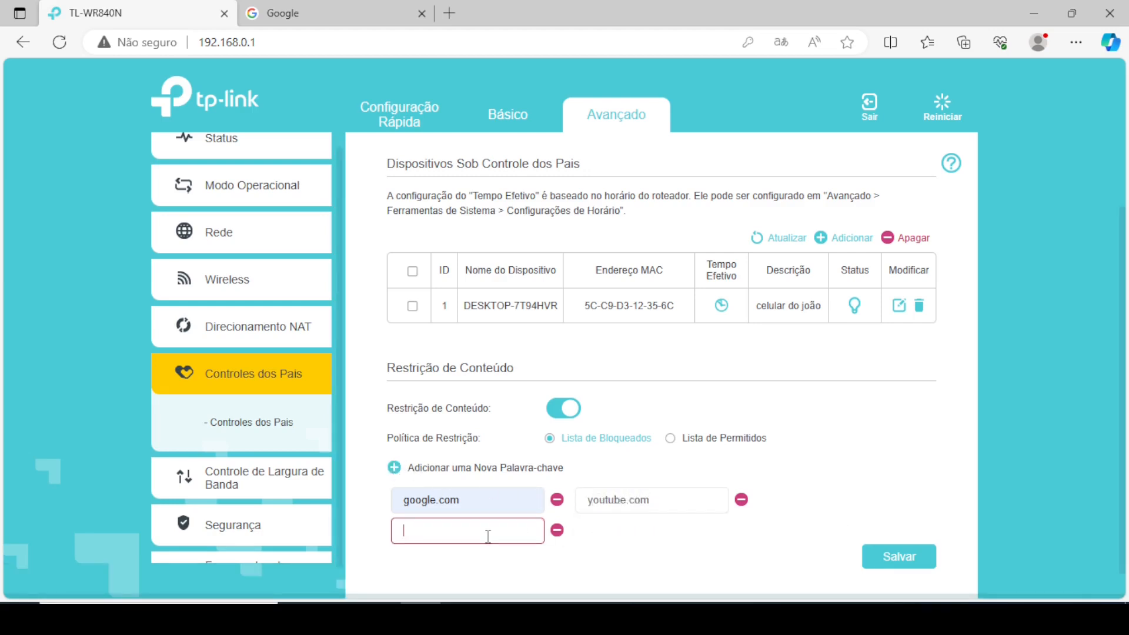
text(instagram.com)
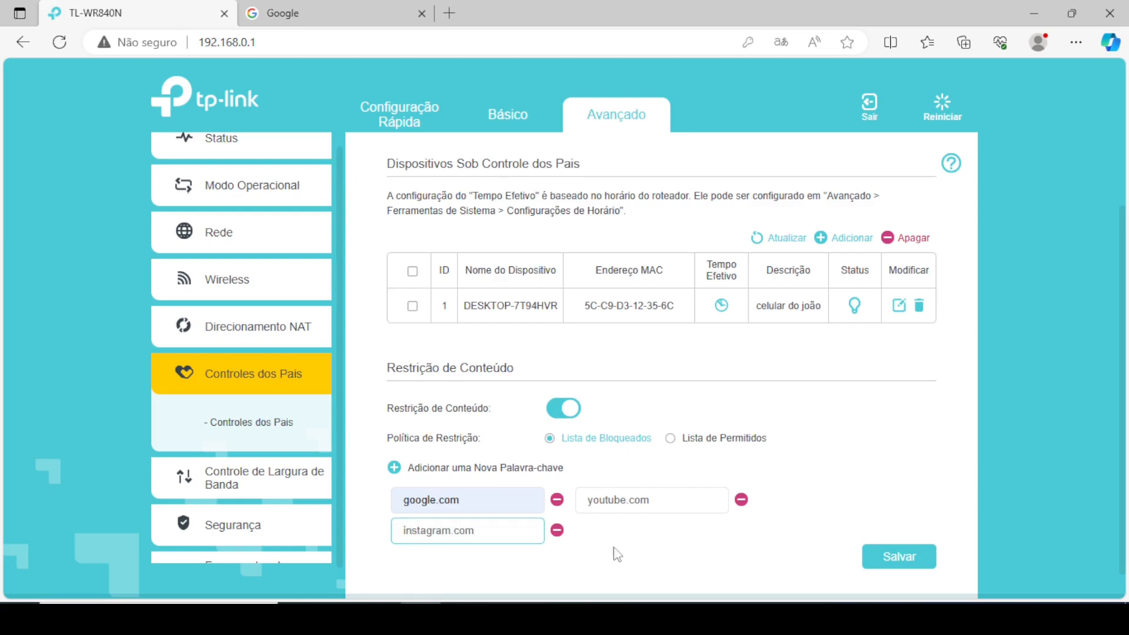
click(874, 557)
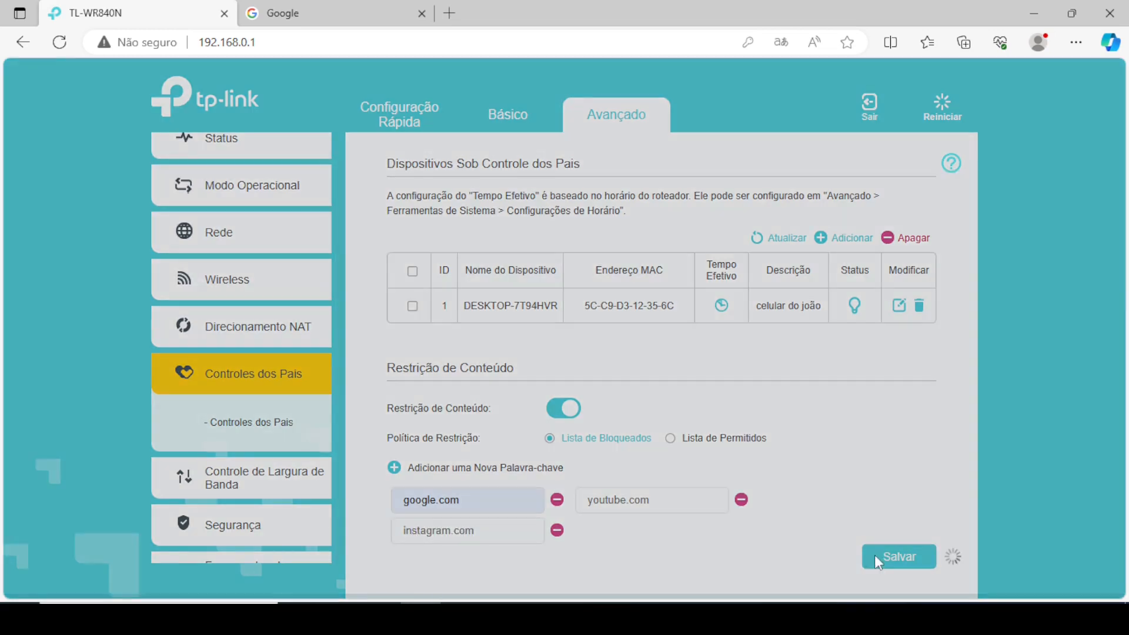
Review the saved DESKTOP-7T94HVR entry and its effective-time schedule without changing them
scroll(623, 456, down, 3)
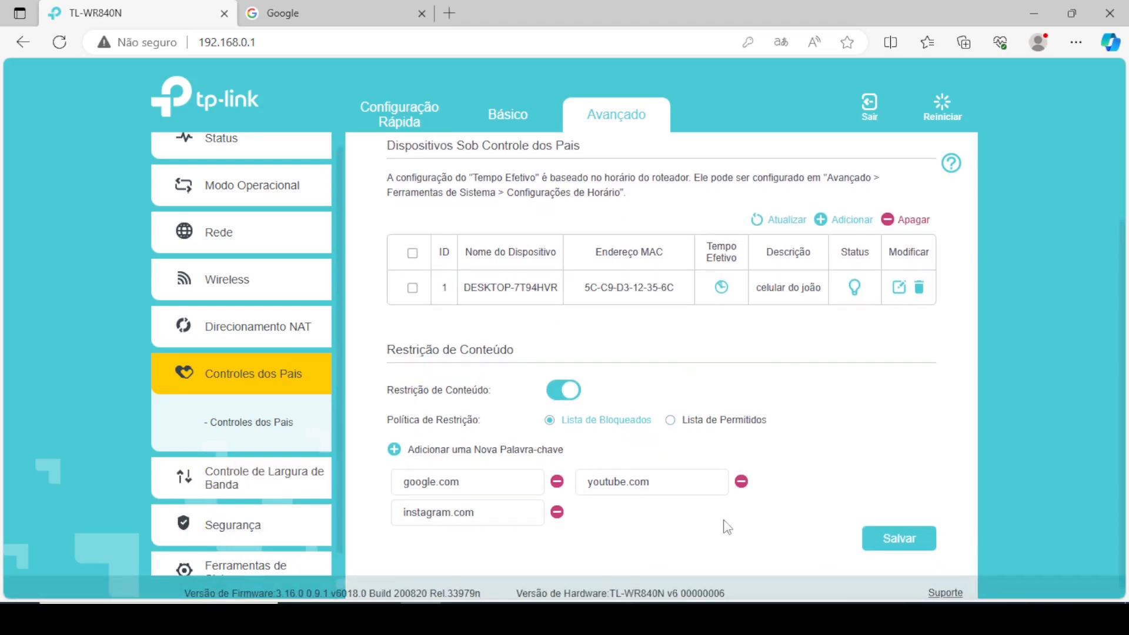
click(899, 292)
click(774, 488)
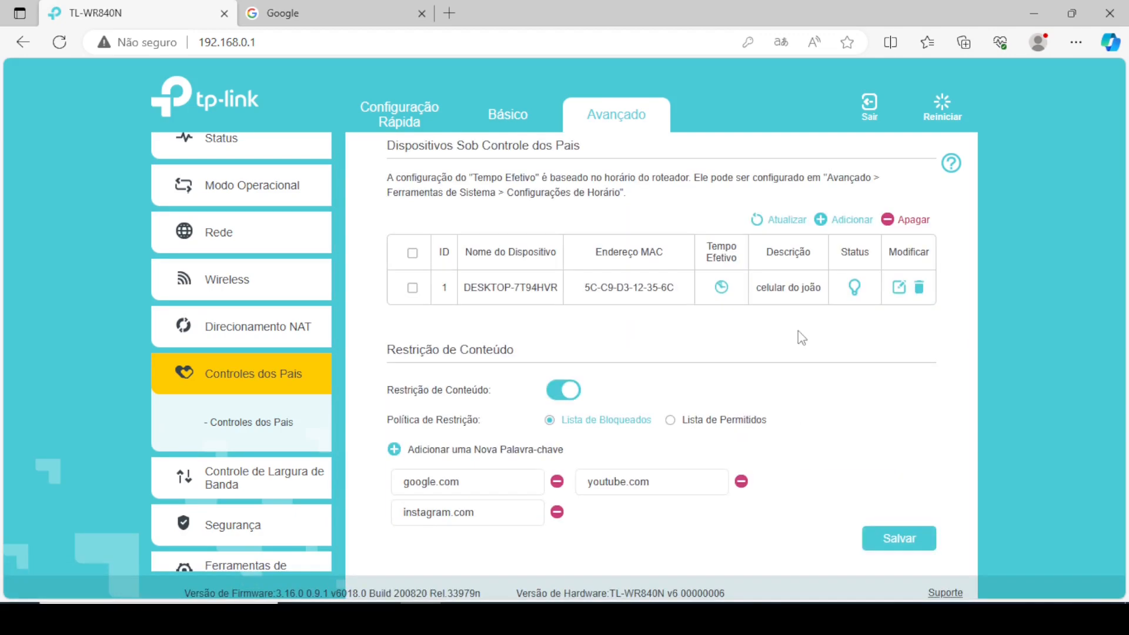
click(721, 287)
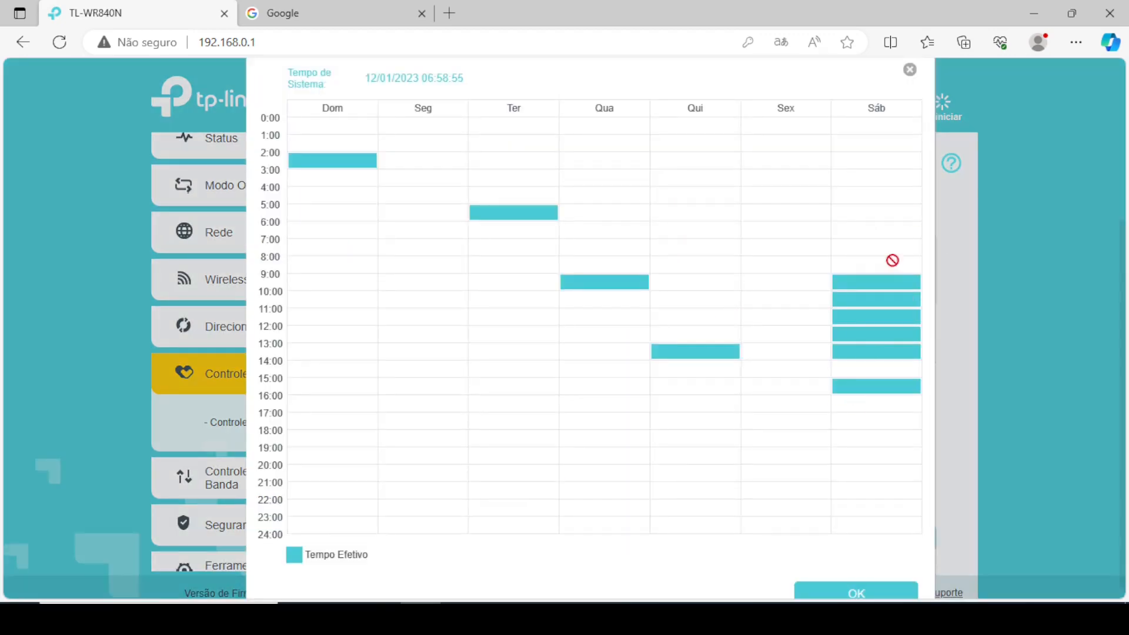
click(910, 69)
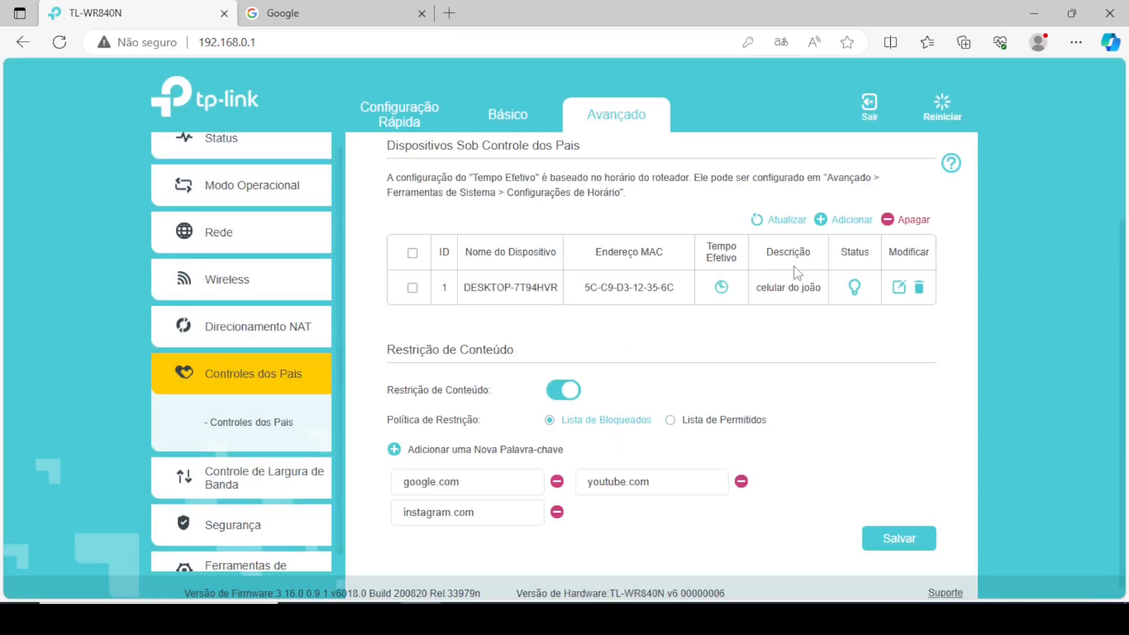
Look over the weekly effective-time grid of the controlled device and close it unchanged
click(722, 288)
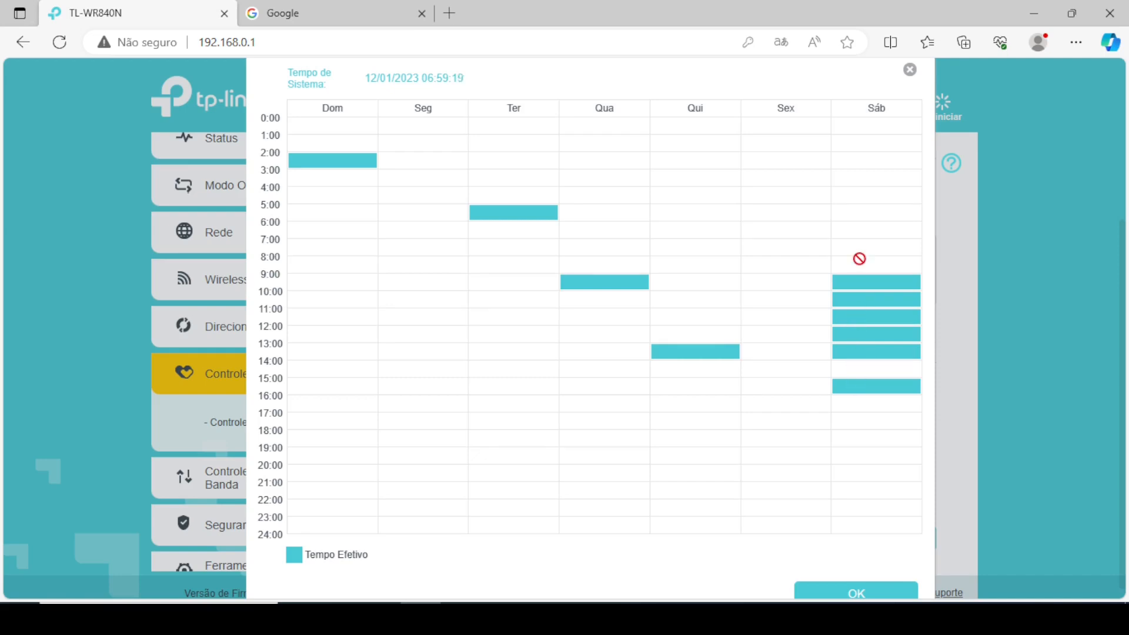
click(912, 70)
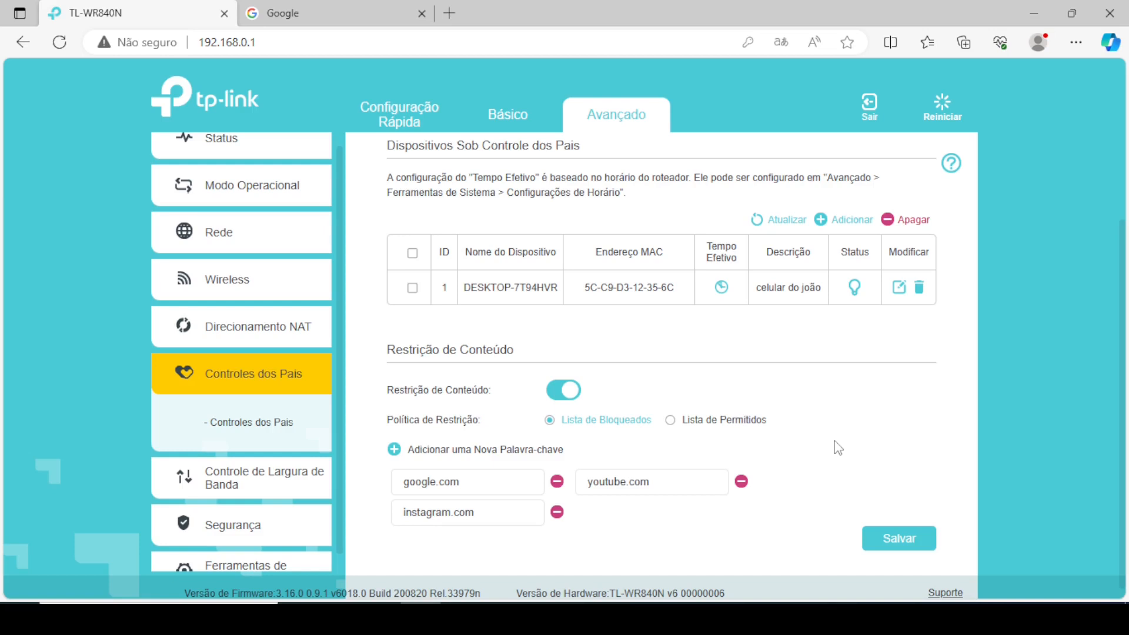
scroll(839, 448, down, 1)
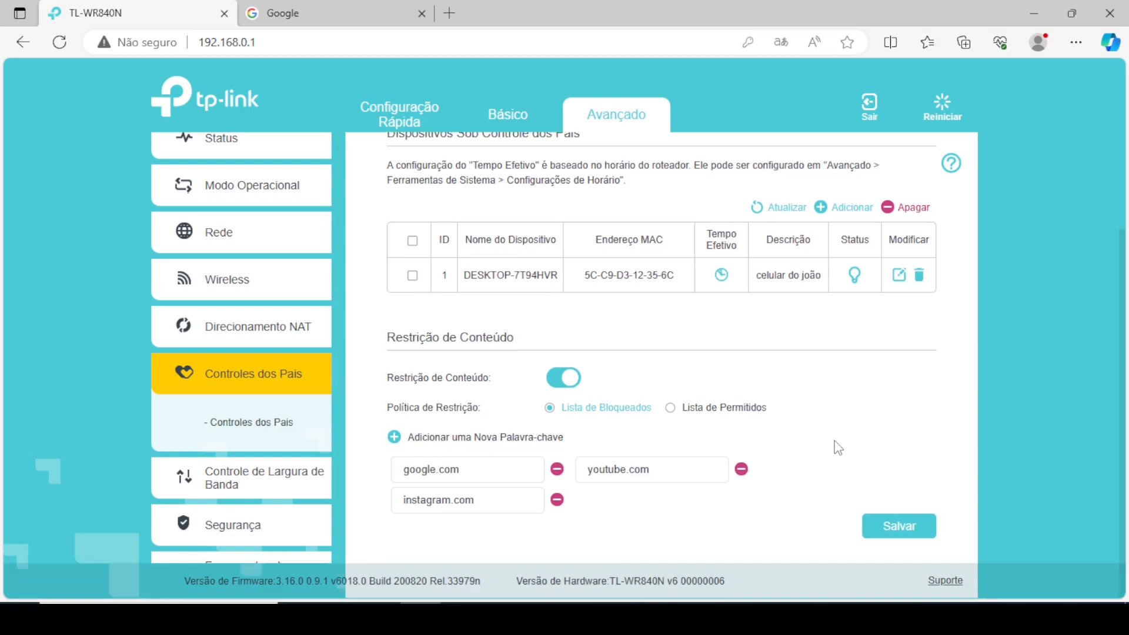
click(721, 275)
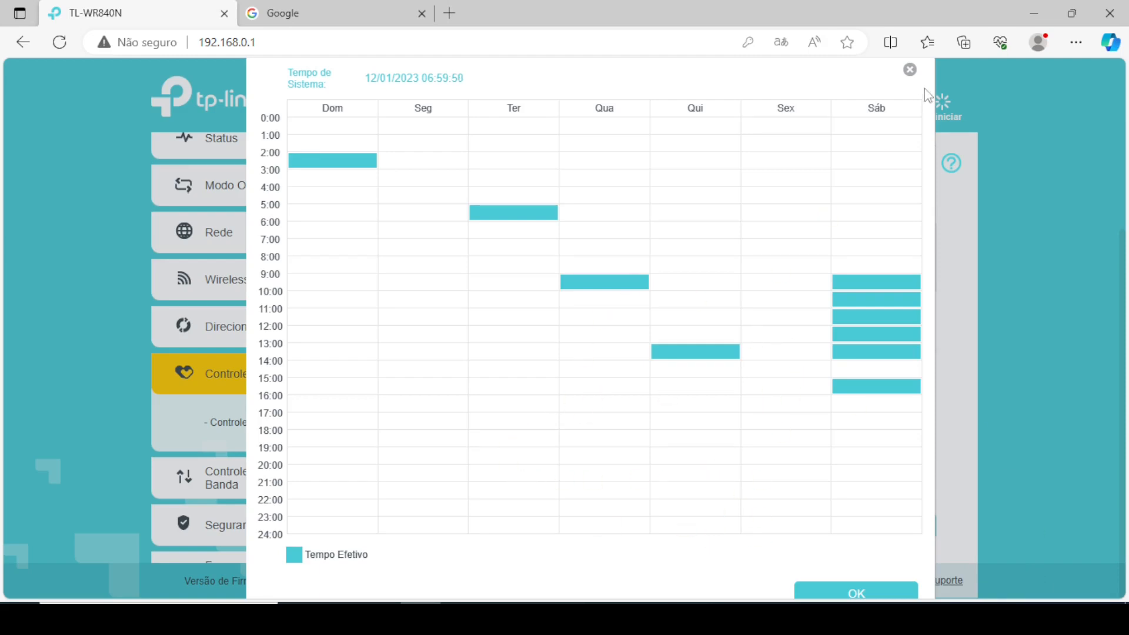
click(911, 70)
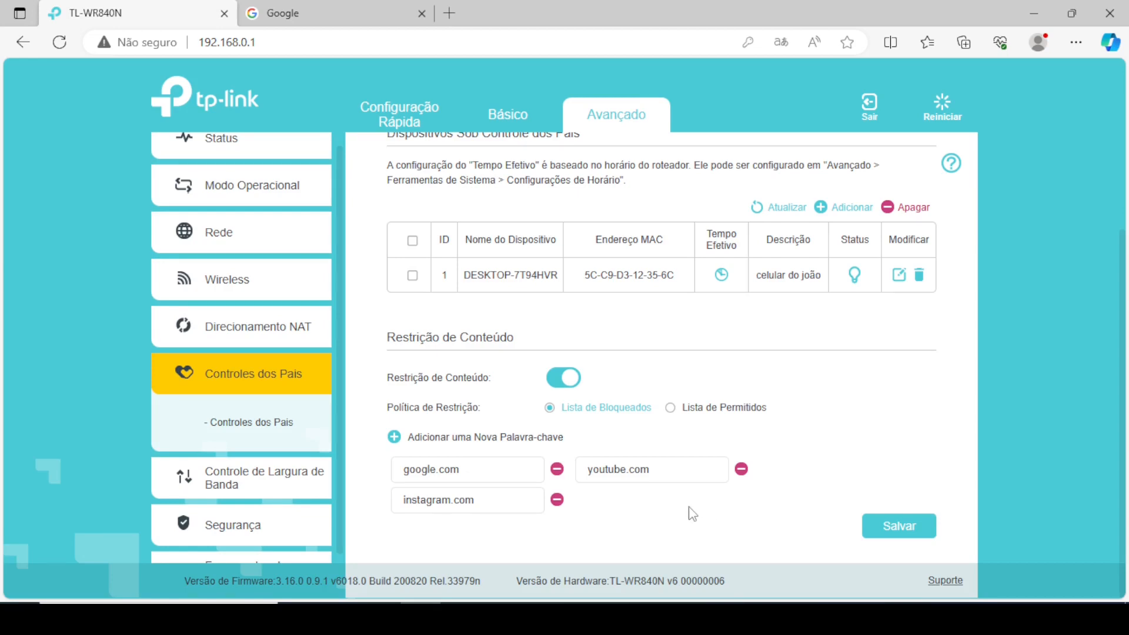
View the Segurança options and the content restriction's allowed list (Lista de Permitidos), returning to Lista de Bloqueados
click(229, 423)
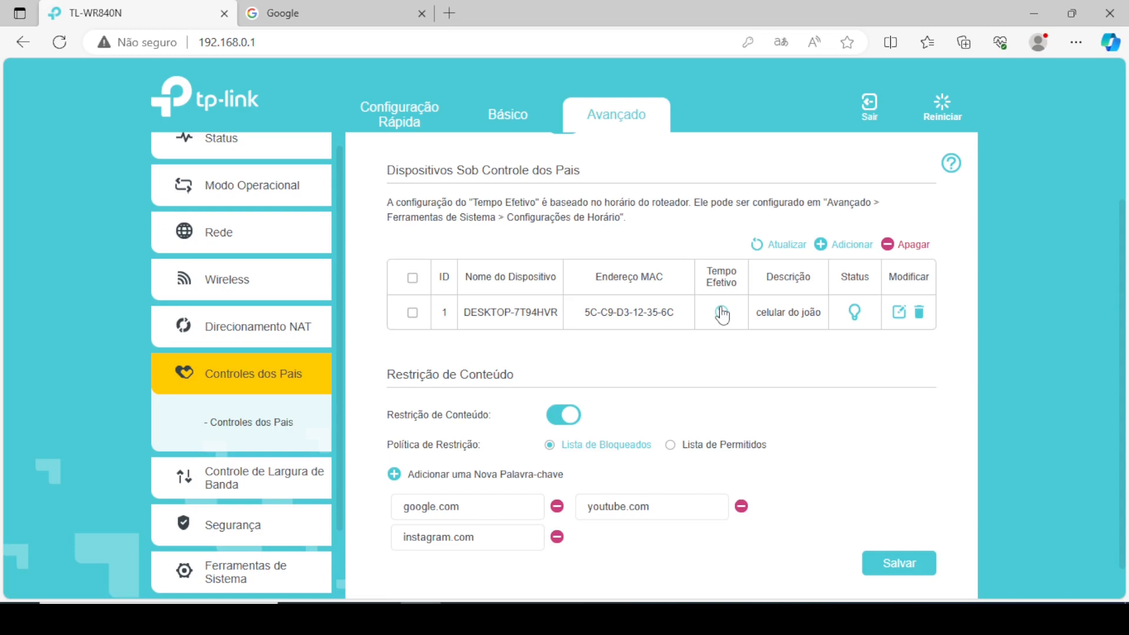
click(295, 381)
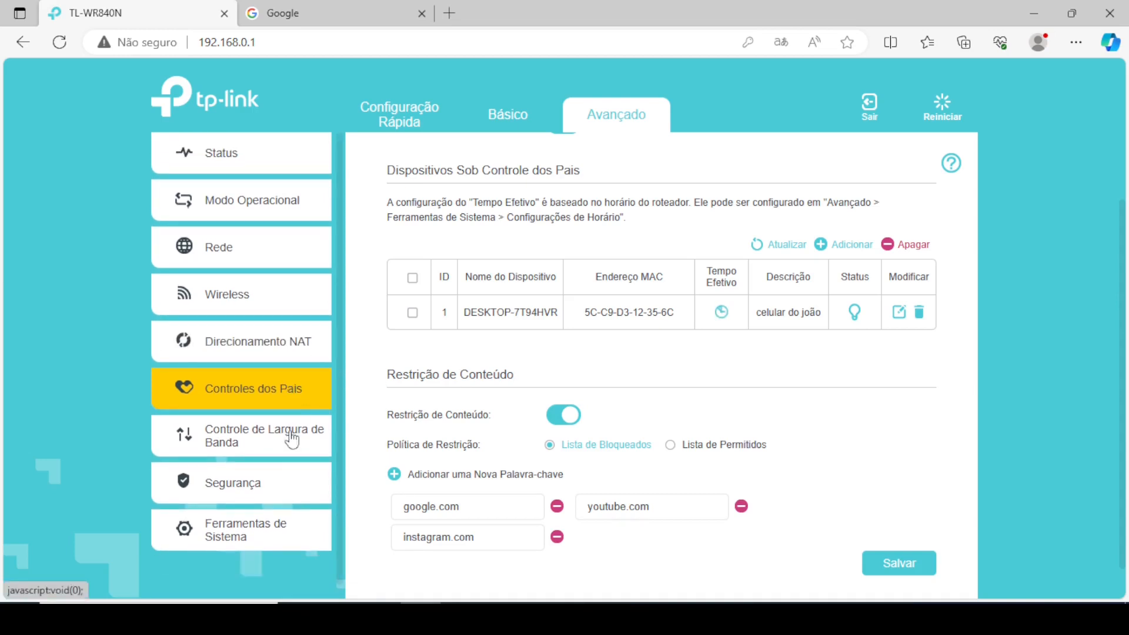
click(254, 504)
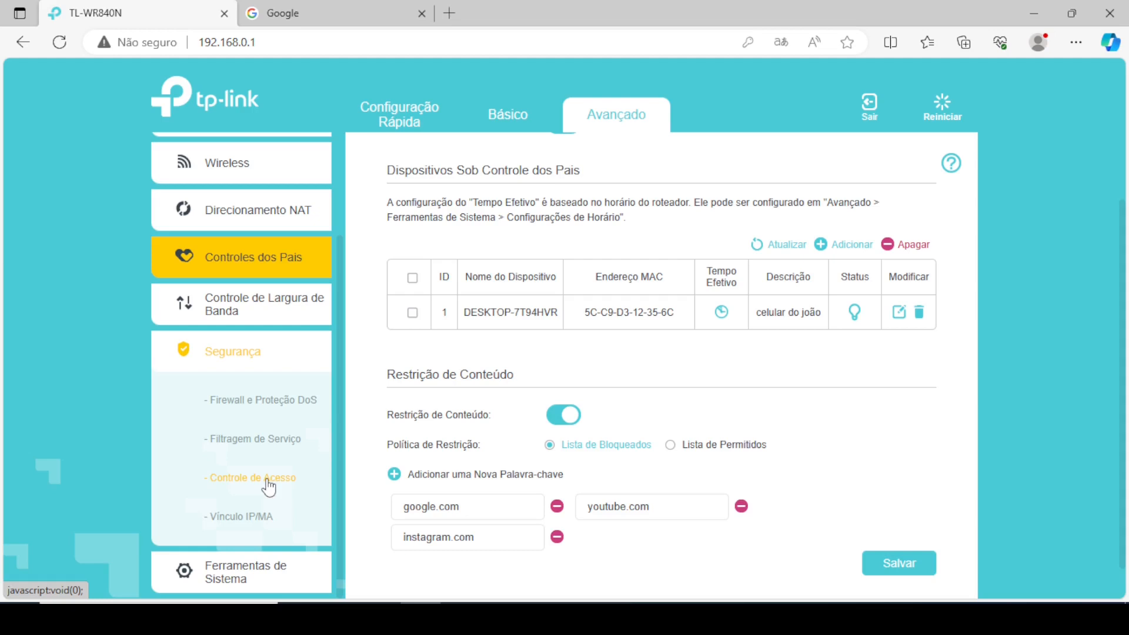
click(687, 454)
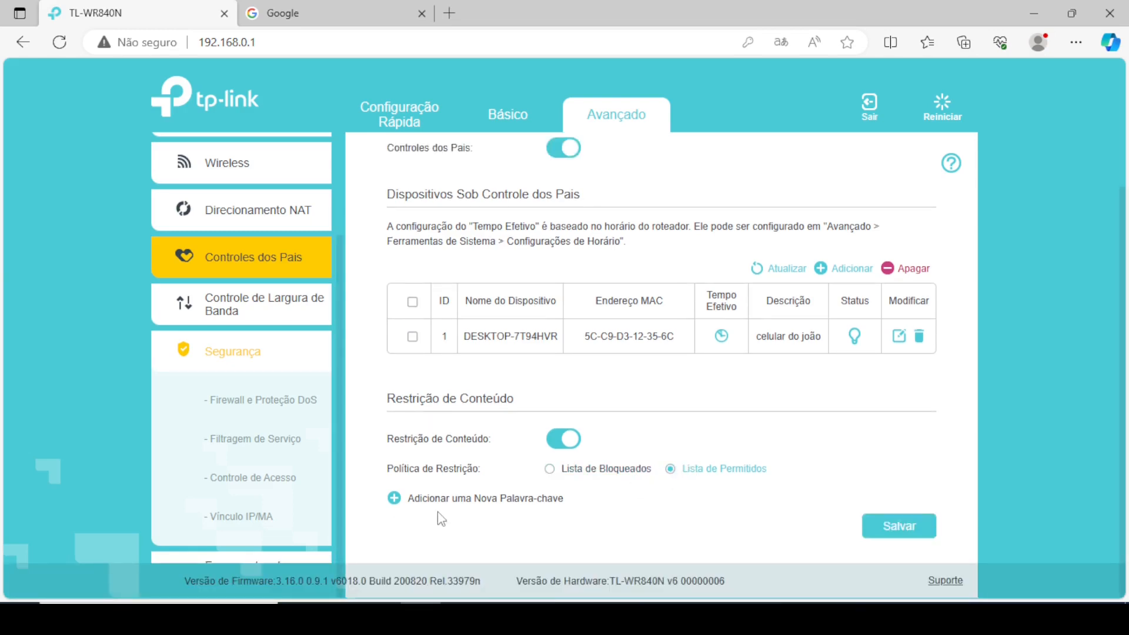
click(579, 469)
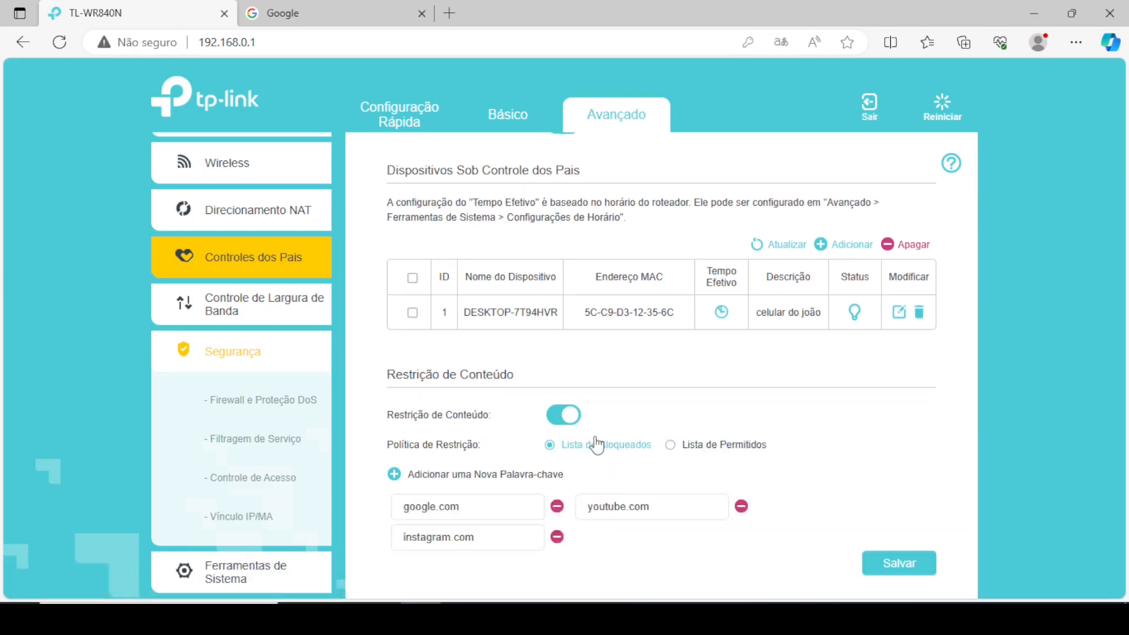
Remove the blocked keywords google.com, youtube.com and instagram.com and save the content restriction
click(557, 507)
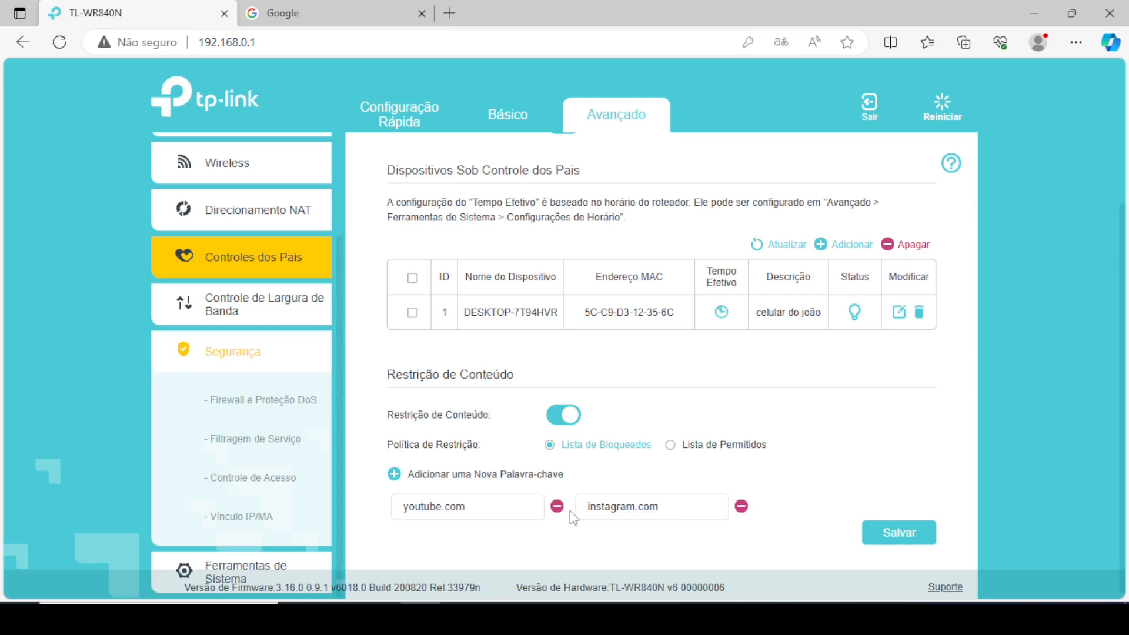
click(559, 508)
click(559, 508)
click(912, 533)
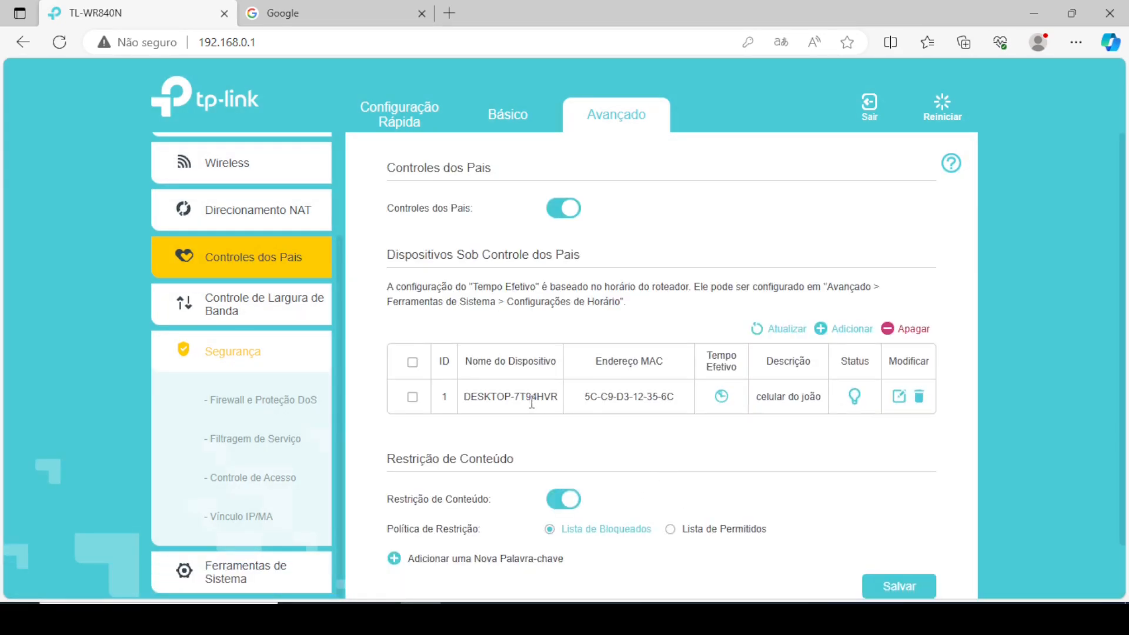
Delete the DESKTOP-7T94HVR entry from the devices under parental control
click(412, 396)
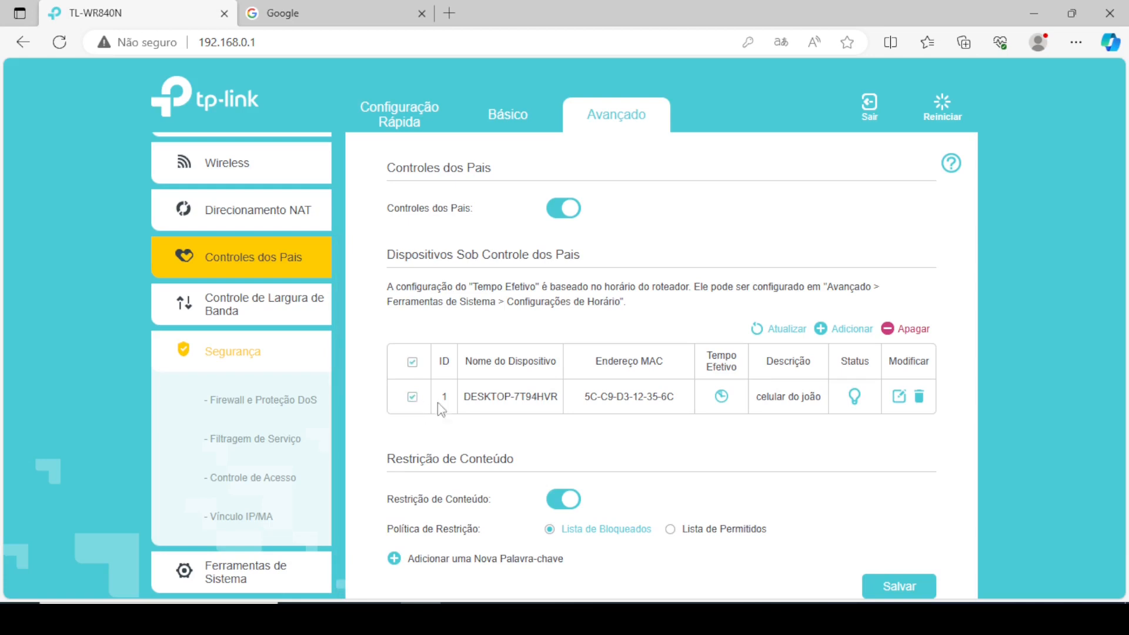
click(905, 328)
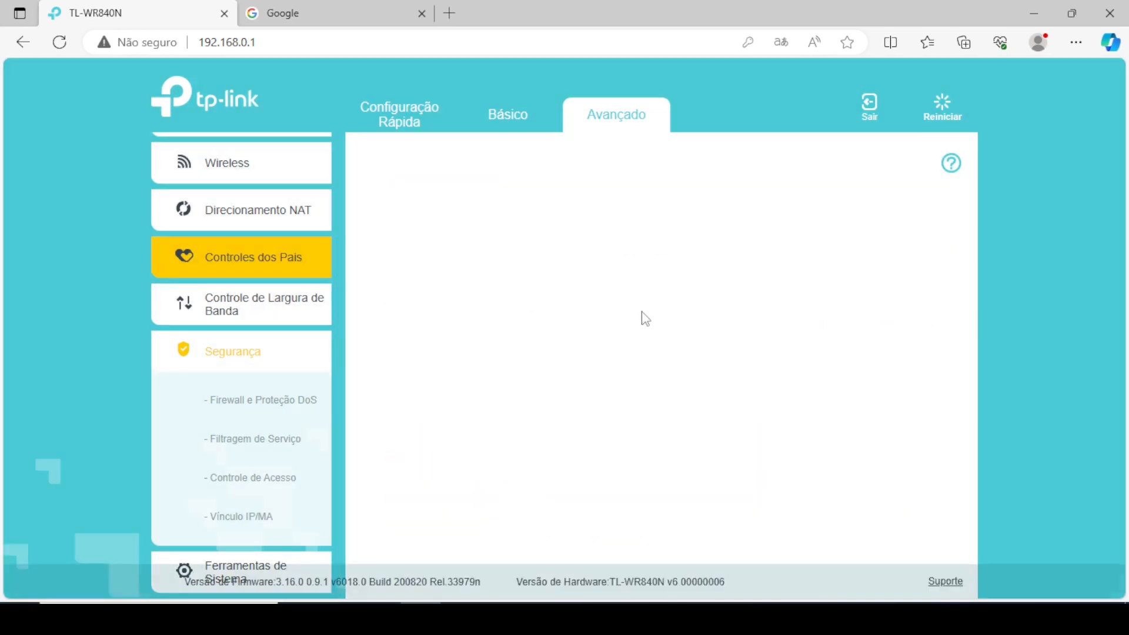
scroll(643, 316, down, 1)
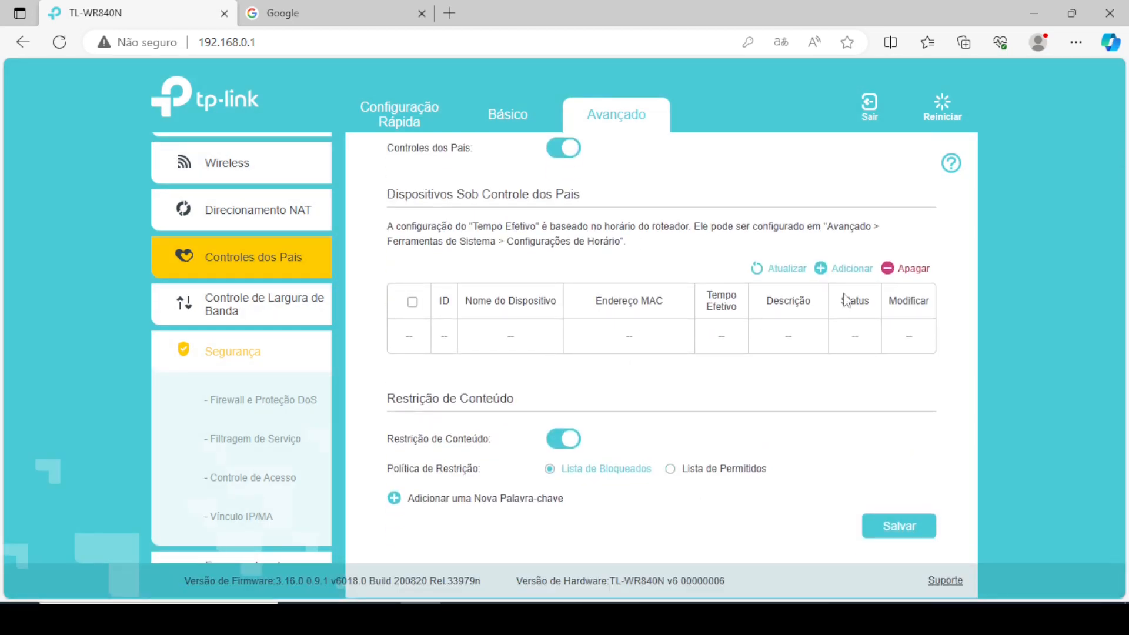